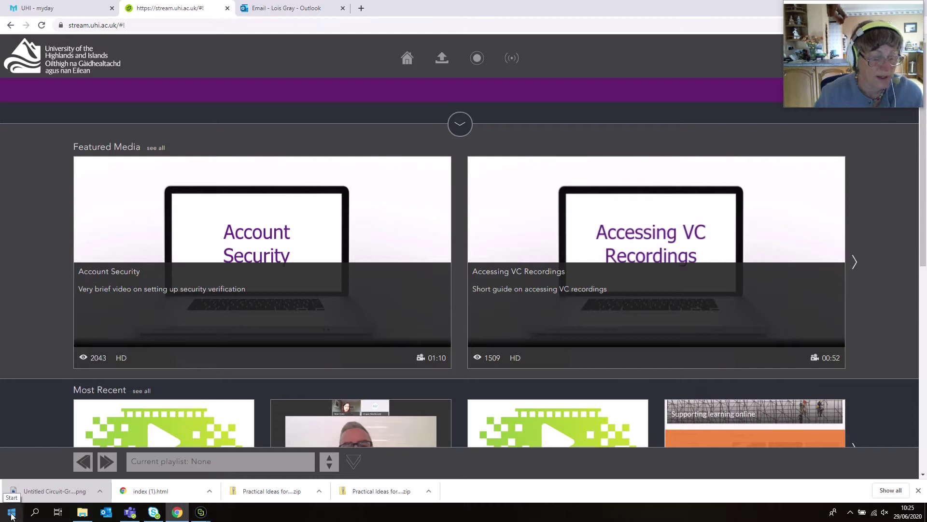
- Search Google for 'multisim online' in a new browser tab
left_click(360, 10)
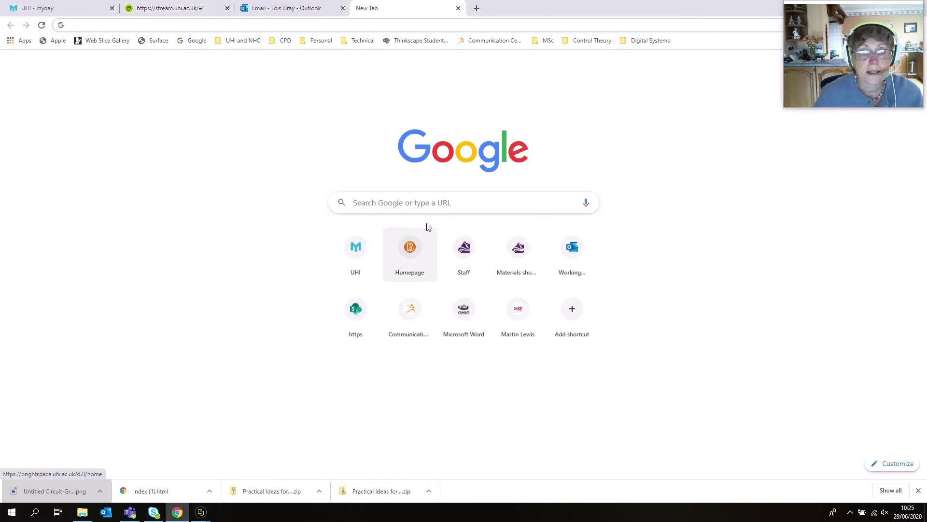
left_click(424, 203)
type("m")
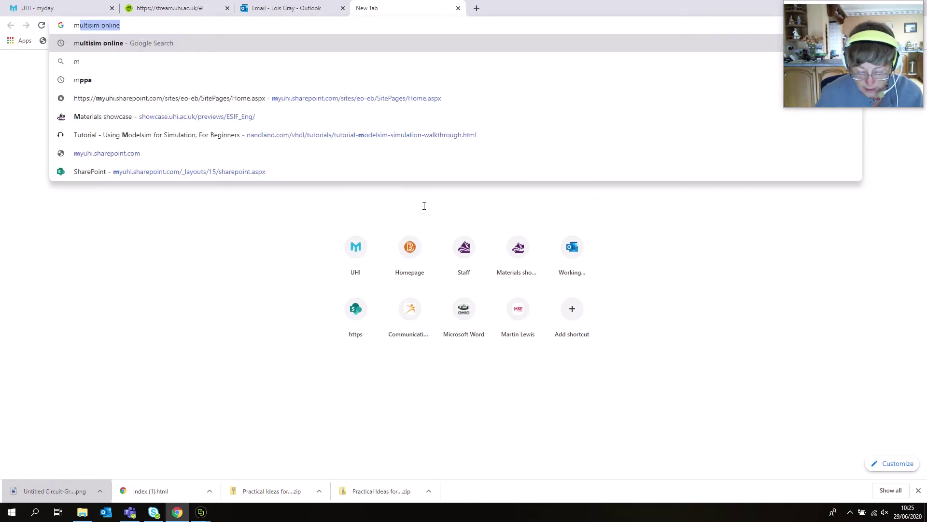
type("ultisim online")
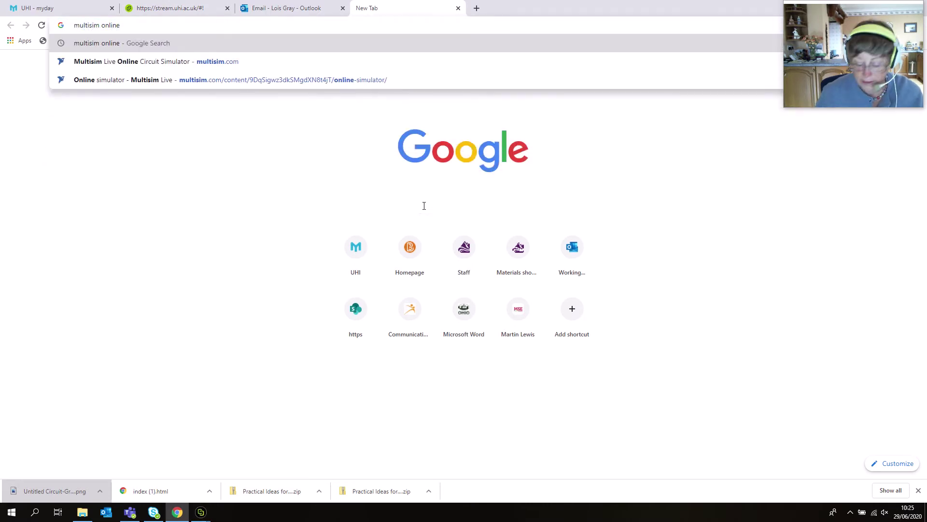
key("Return")
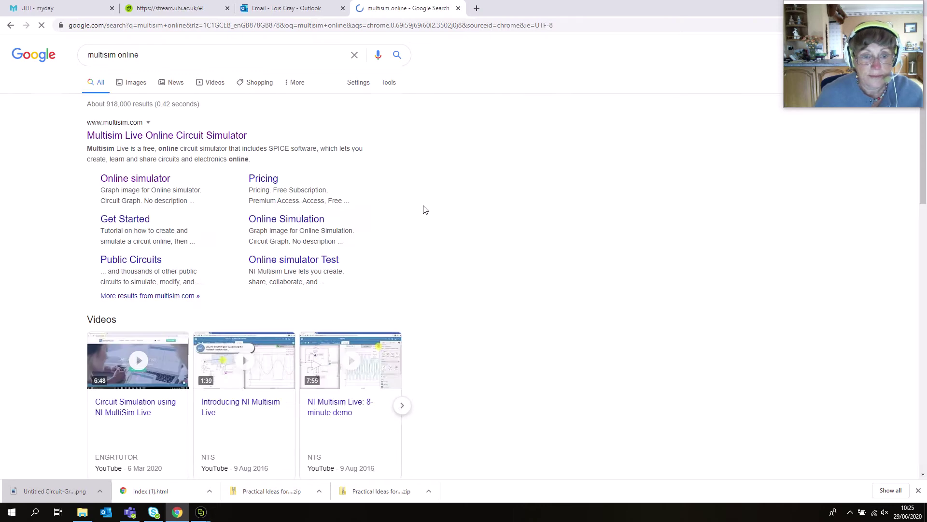
- Go to the Multisim Live online simulator page and create a new circuit
left_click(124, 185)
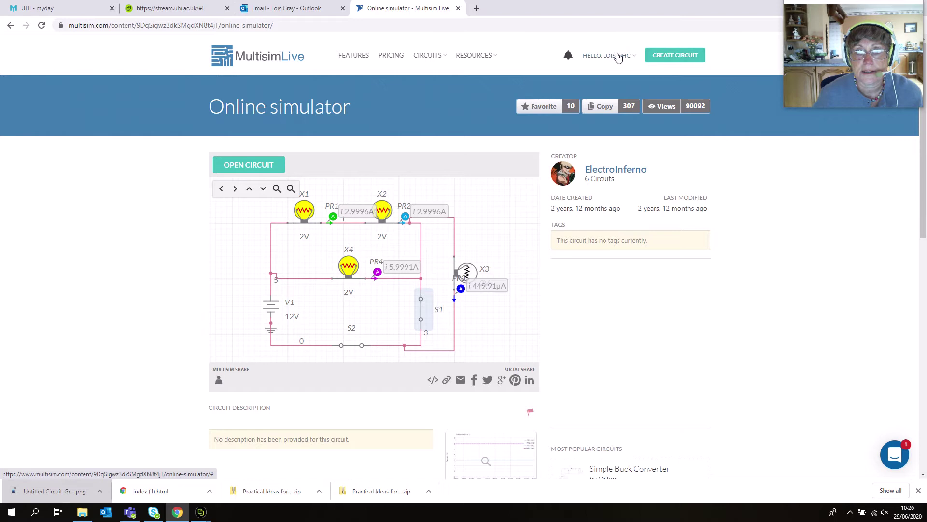
left_click(676, 58)
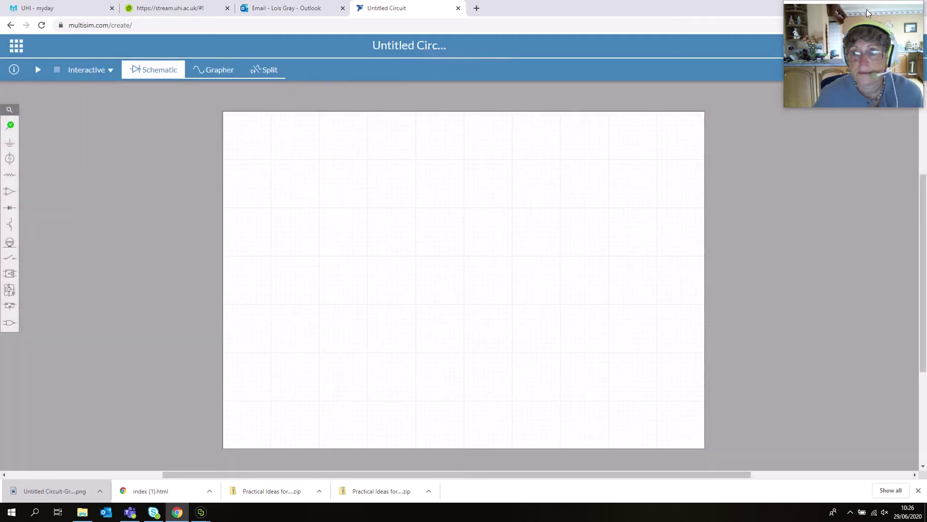
- Wait for the blank Untitled Circuit grid to finish loading in Schematic view
left_click_drag(864, 10, 849, 371)
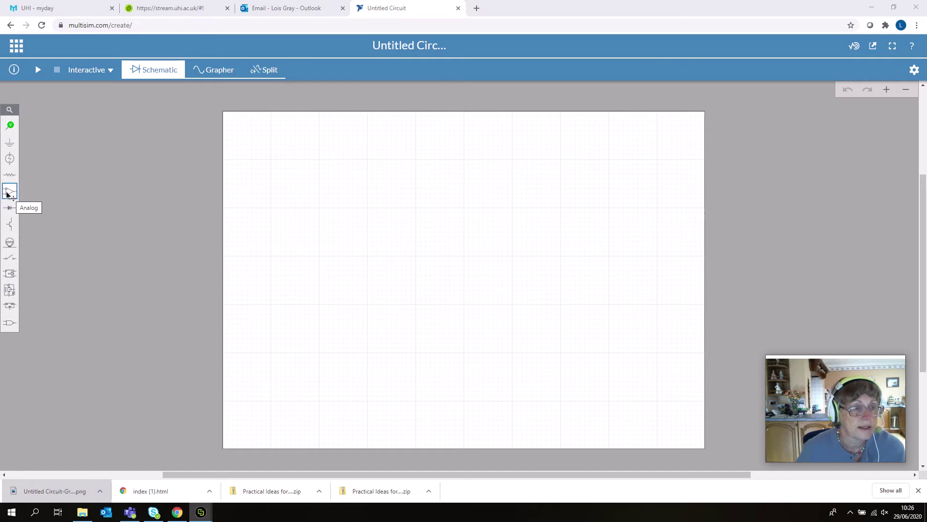
- Place the 3 Terminal Opamp U1 at the centre of the canvas and deselect it
left_click(8, 193)
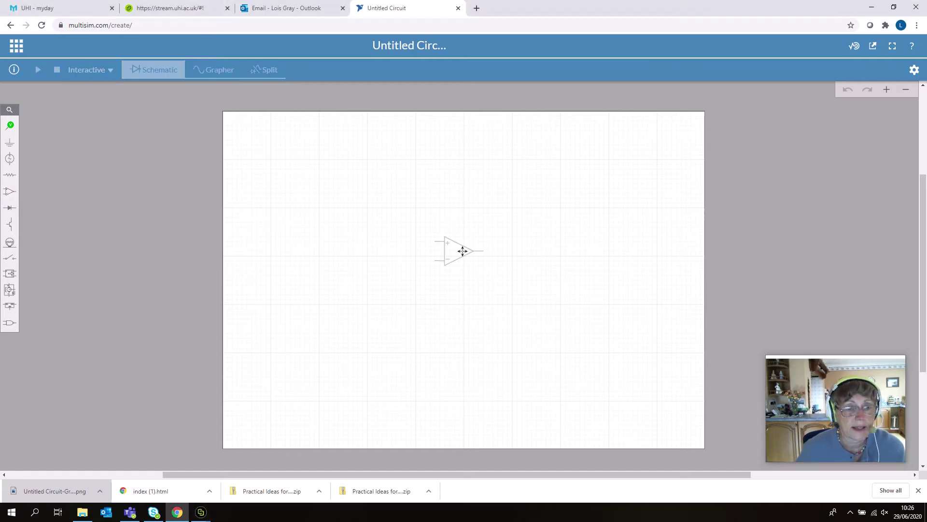
left_click(486, 263)
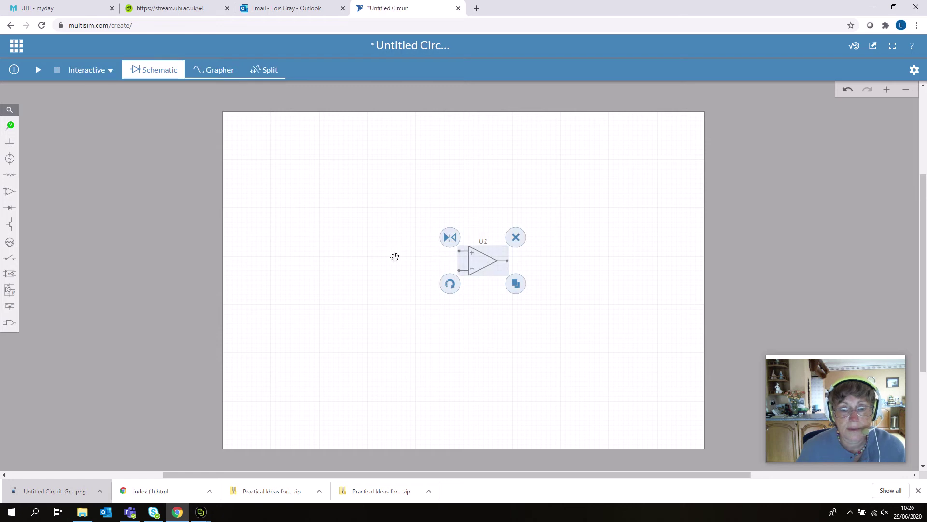
left_click(7, 194)
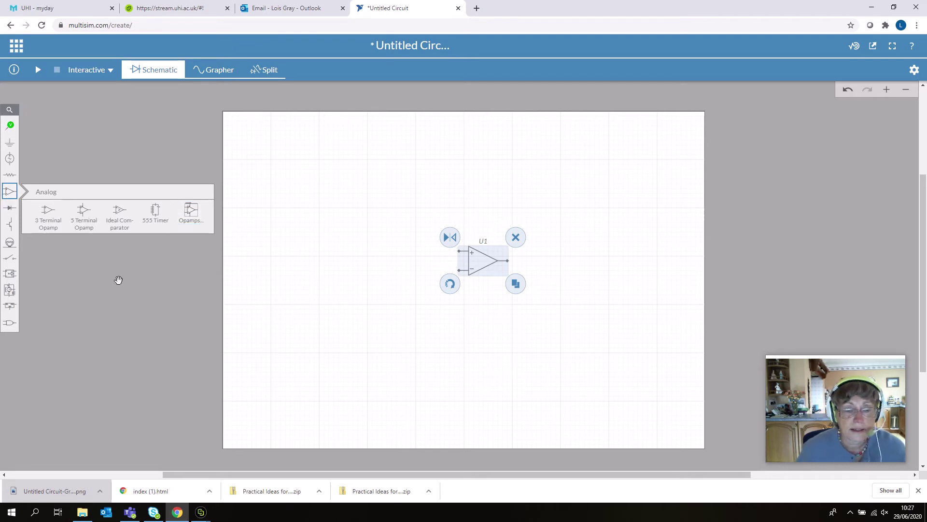
left_click(118, 281)
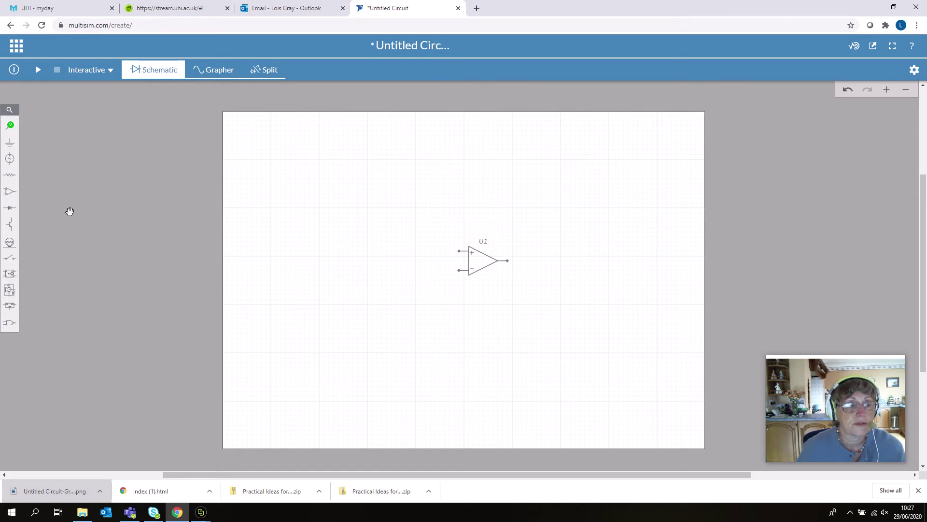
- Place 1kΩ resistors R1 left, R2 below and R3 near U1, rotating R3 upright
left_click_drag(11, 178, 428, 270)
left_click_drag(10, 178, 316, 255)
left_click_drag(430, 272, 481, 304)
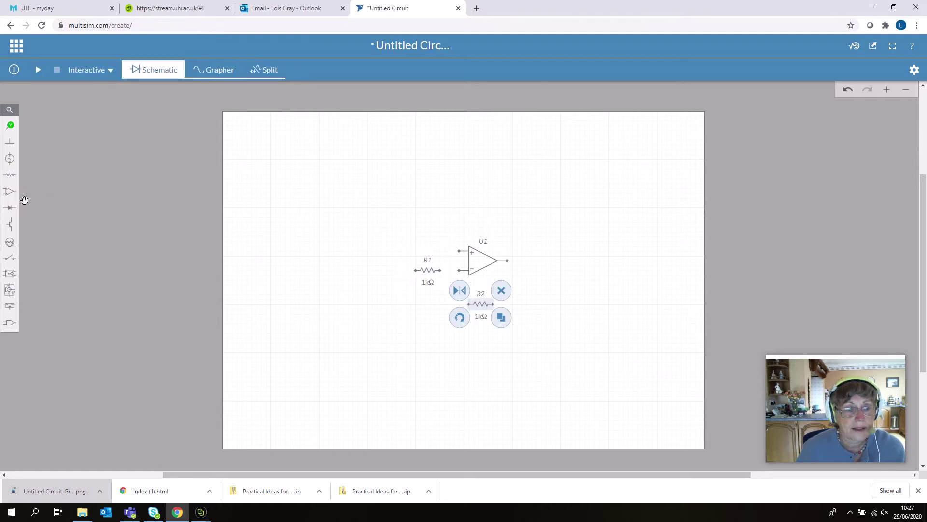
left_click_drag(10, 177, 447, 333)
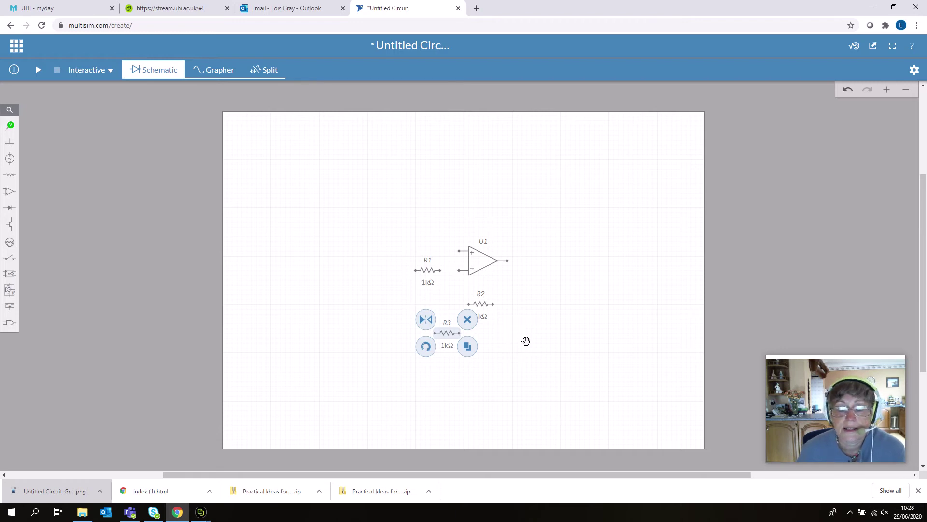
left_click(425, 347)
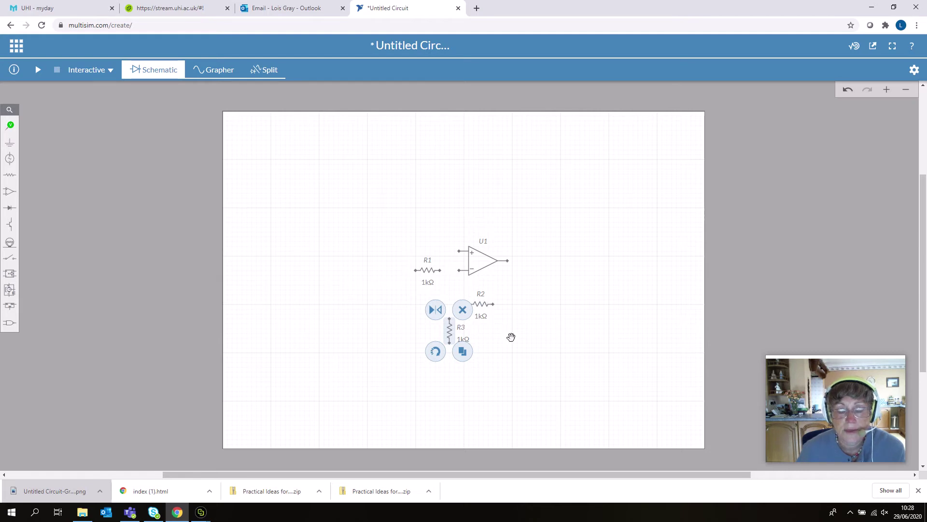
- Place a 1V 1kHz AC source V1 left of R1, then nudge R1 left and V1 down
left_click(302, 286)
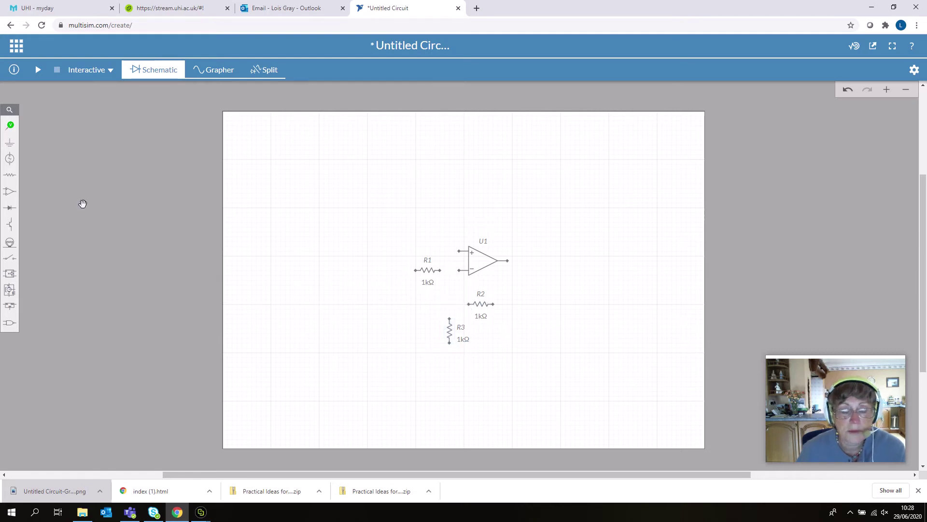
left_click(9, 160)
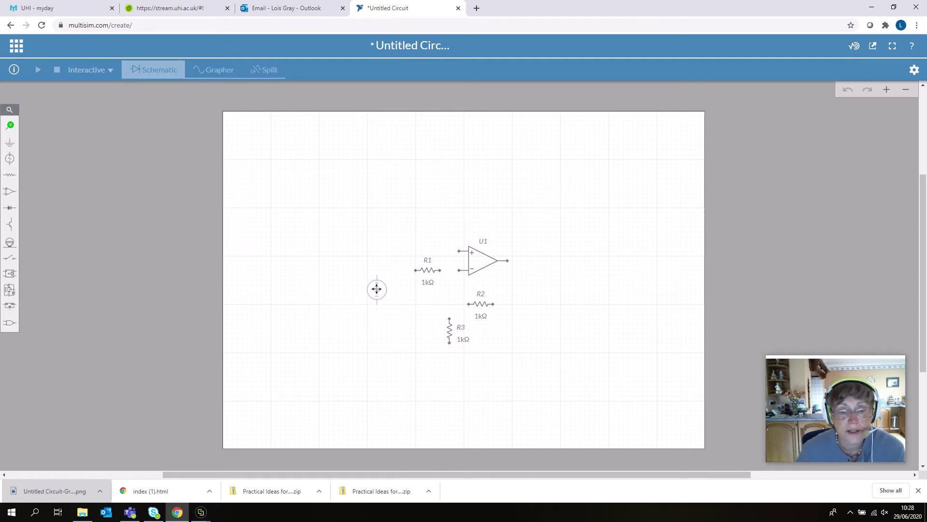
left_click(370, 286)
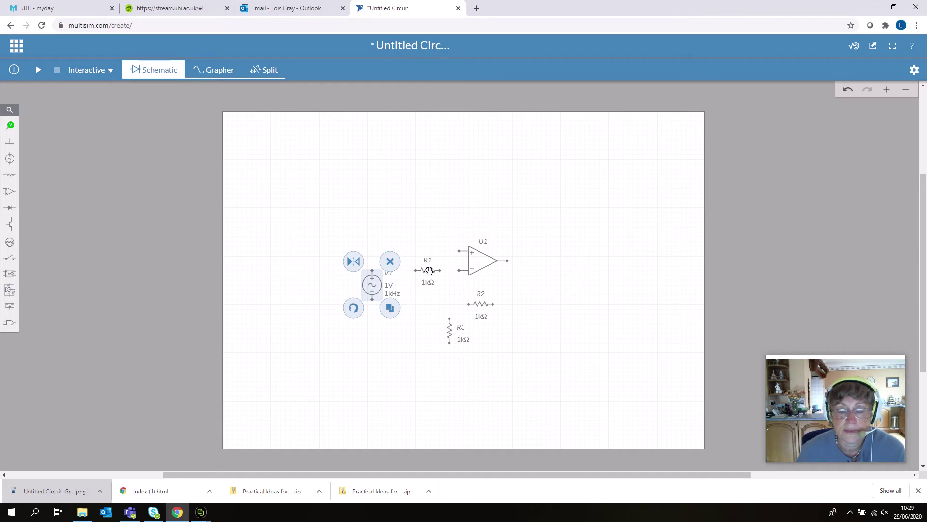
left_click_drag(429, 271, 414, 271)
left_click(587, 278)
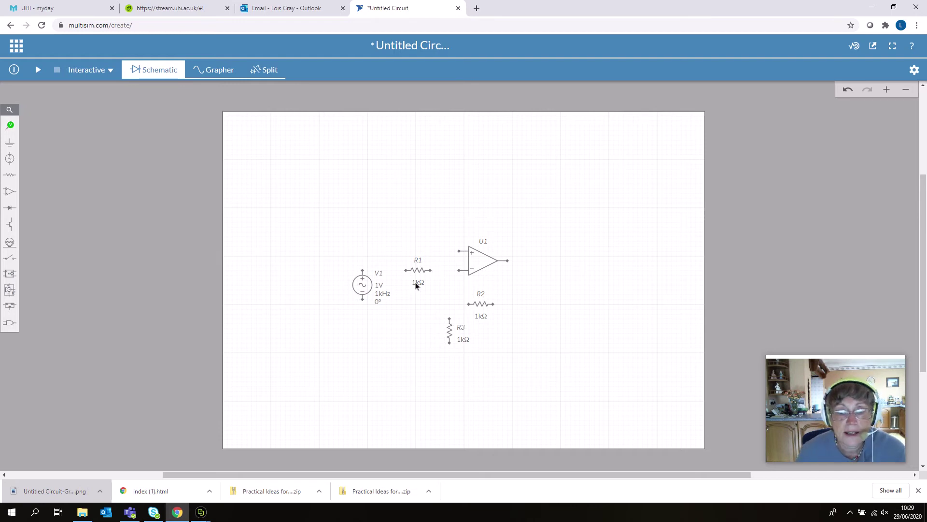
left_click_drag(356, 290, 361, 304)
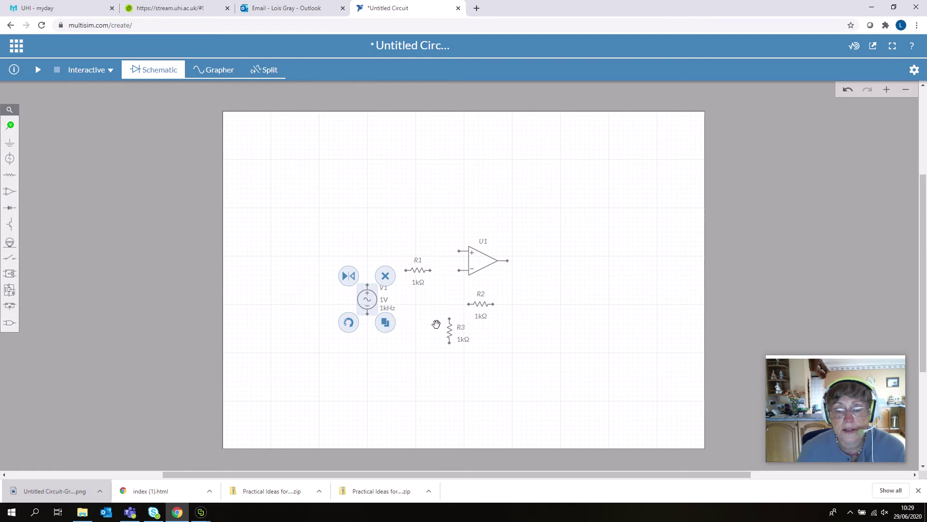
- Wire V1's positive terminal to R1, and R1 to U1's inverting input
scroll(436, 302, "up", 1)
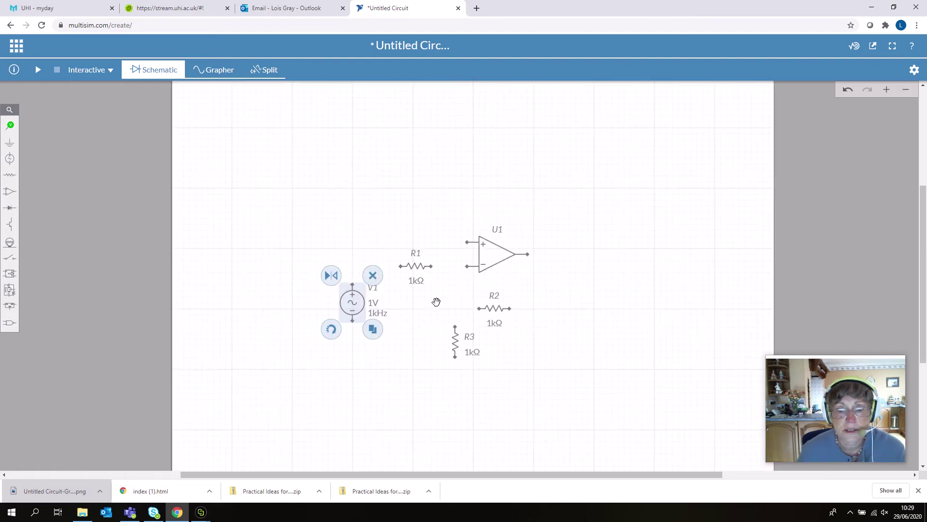
scroll(601, 349, "up", 2)
scroll(602, 335, "down", 1)
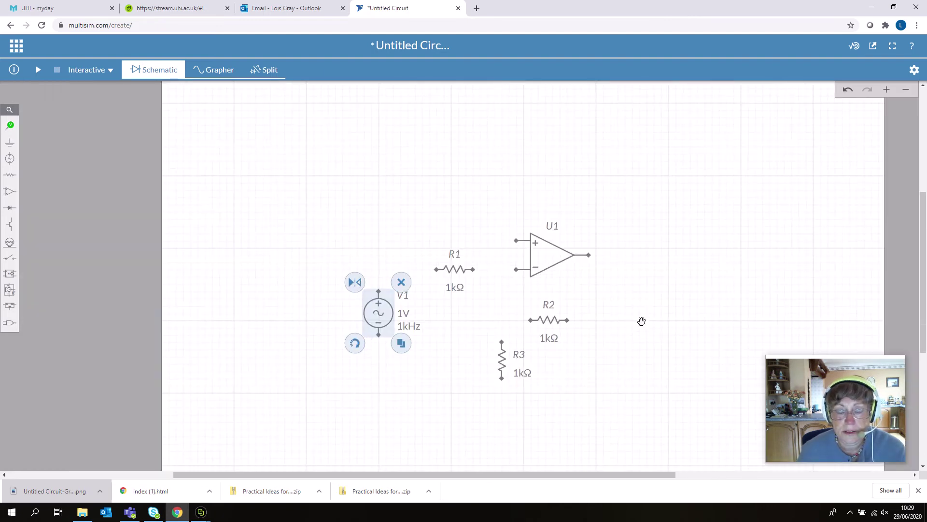
left_click(445, 384)
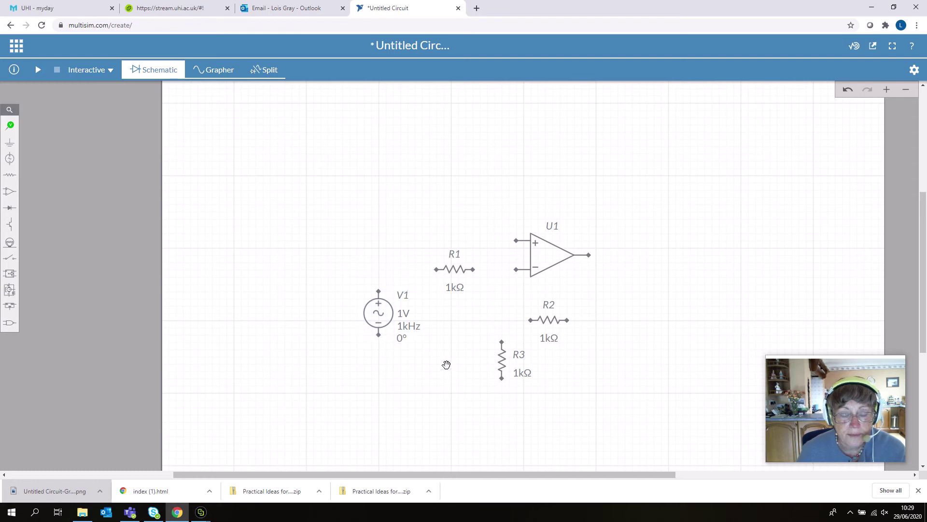
left_click(379, 291)
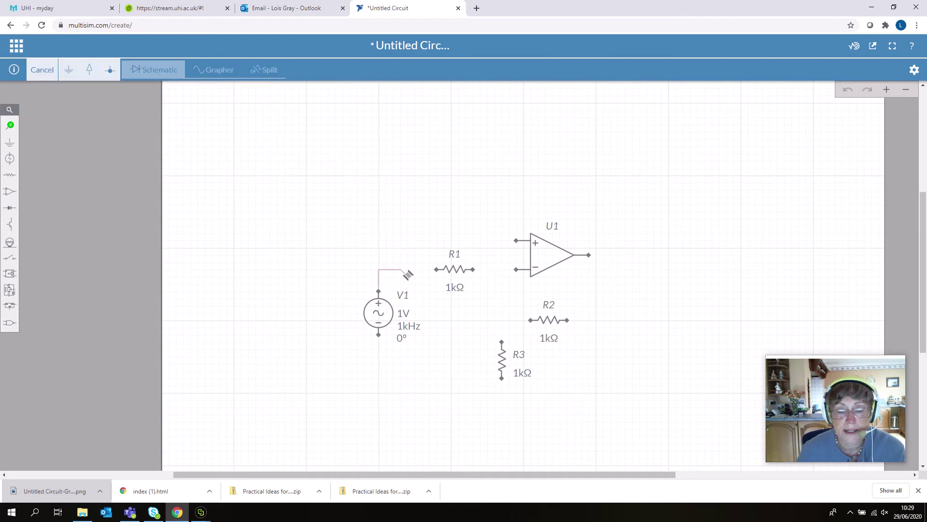
left_click(437, 270)
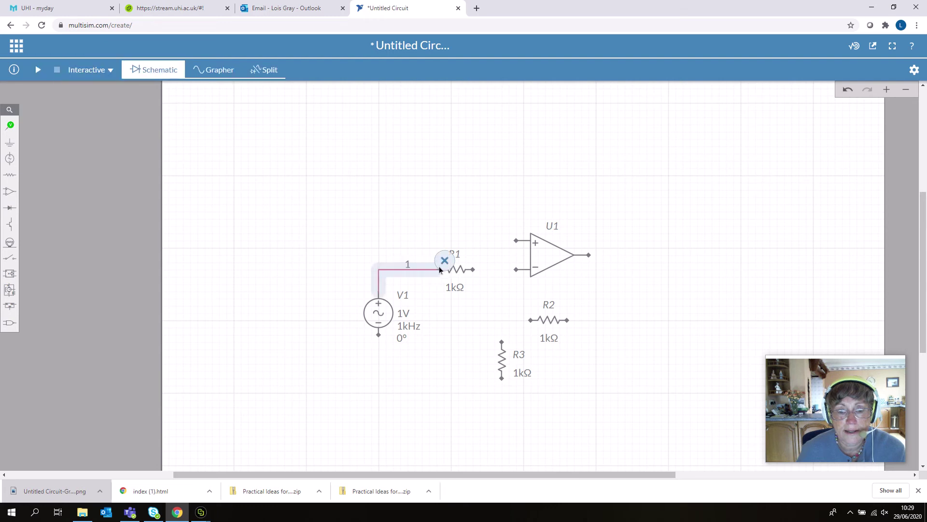
left_click(477, 271)
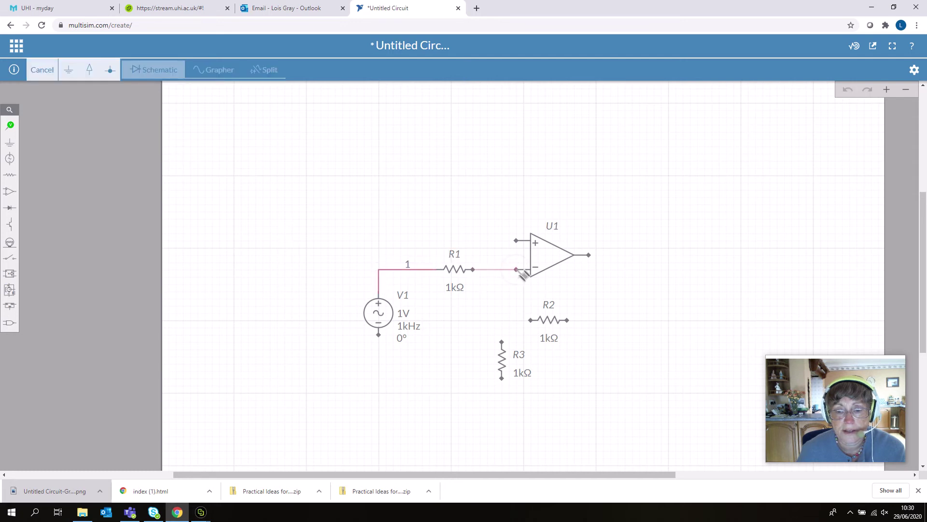
left_click(517, 270)
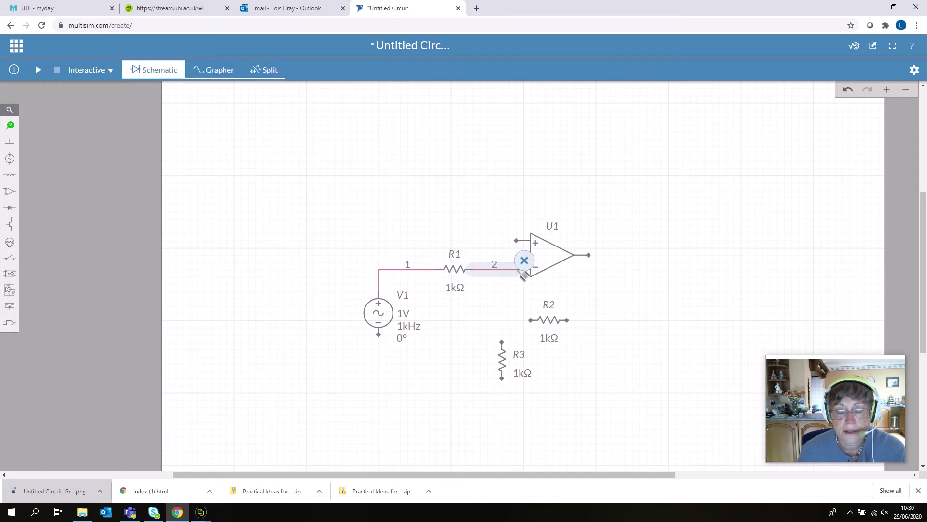
- Connect R2 between node 2 and U1's output, and R3's top pin to U1's + input
left_click(530, 322)
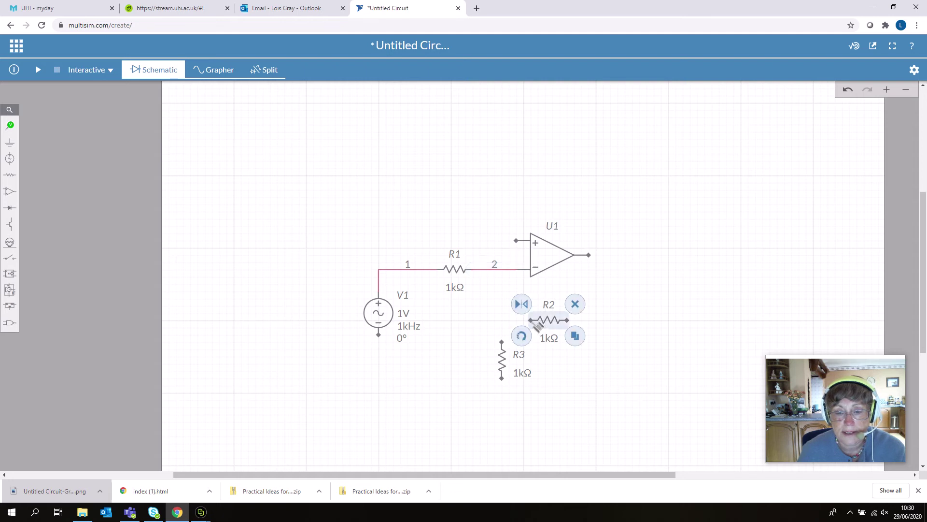
left_click(530, 320)
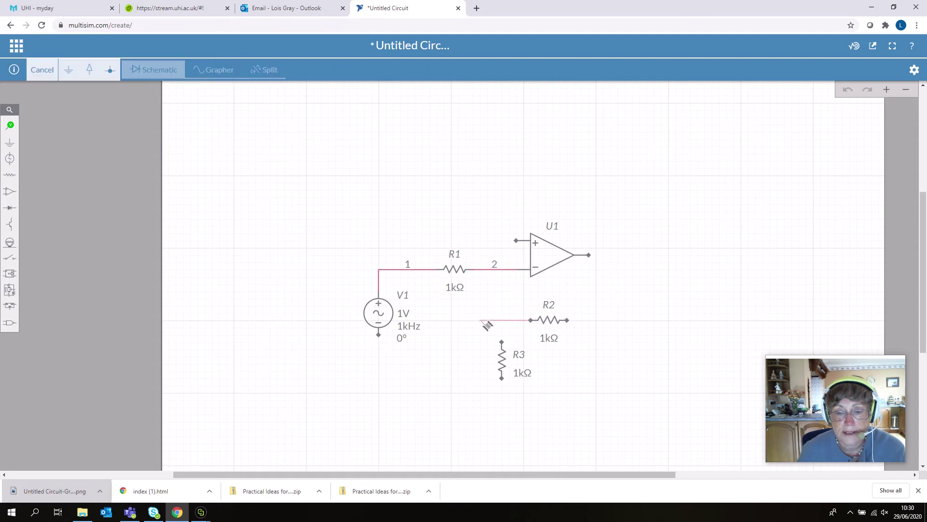
left_click(480, 270)
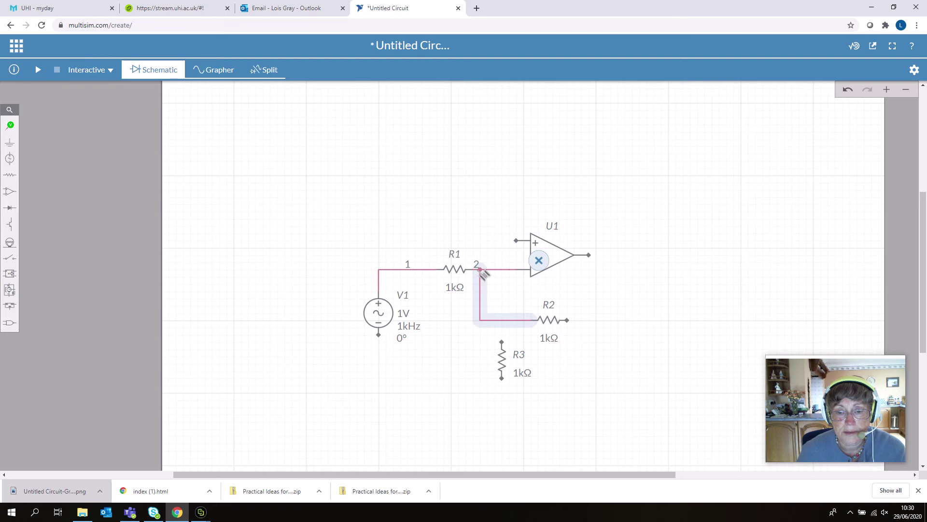
left_click(569, 320)
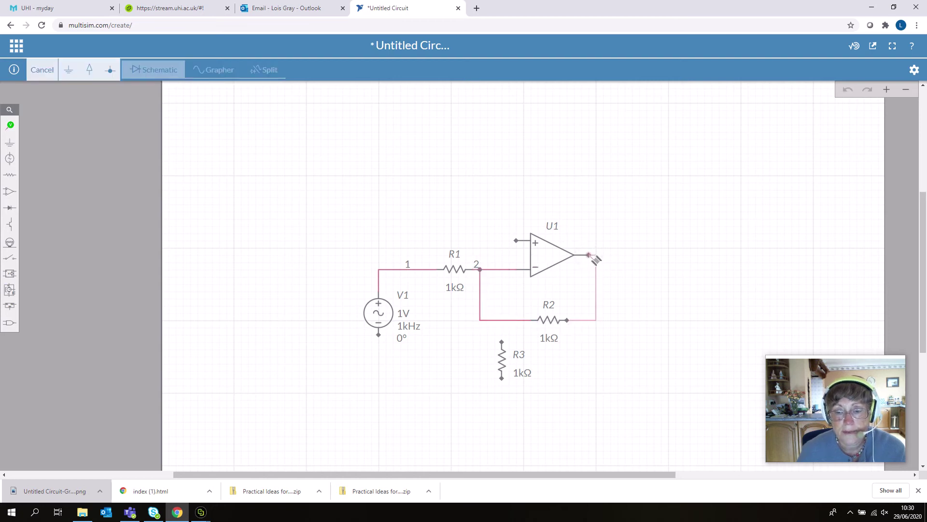
left_click(590, 255)
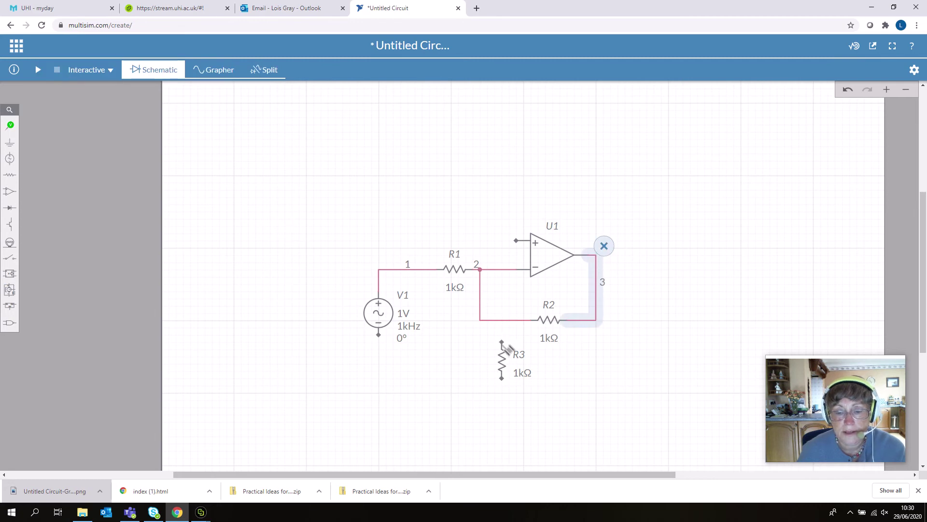
left_click(502, 341)
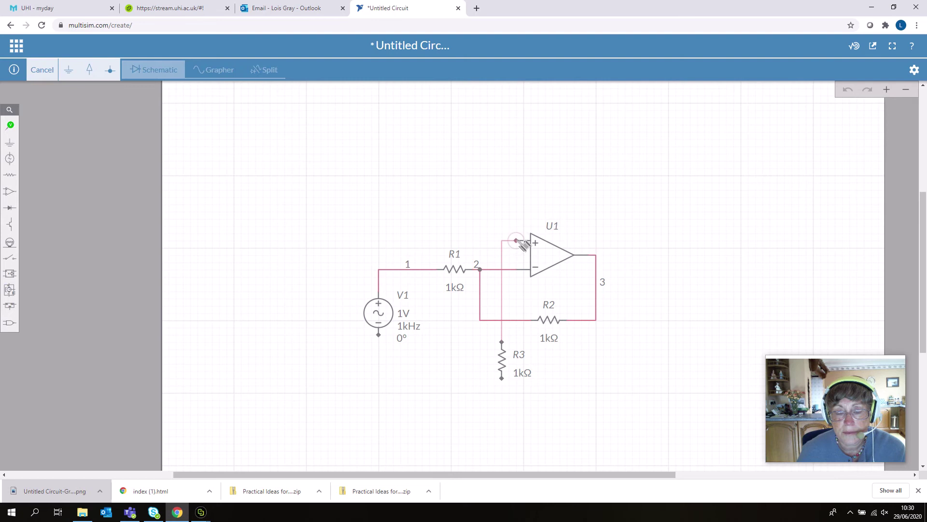
left_click(523, 243)
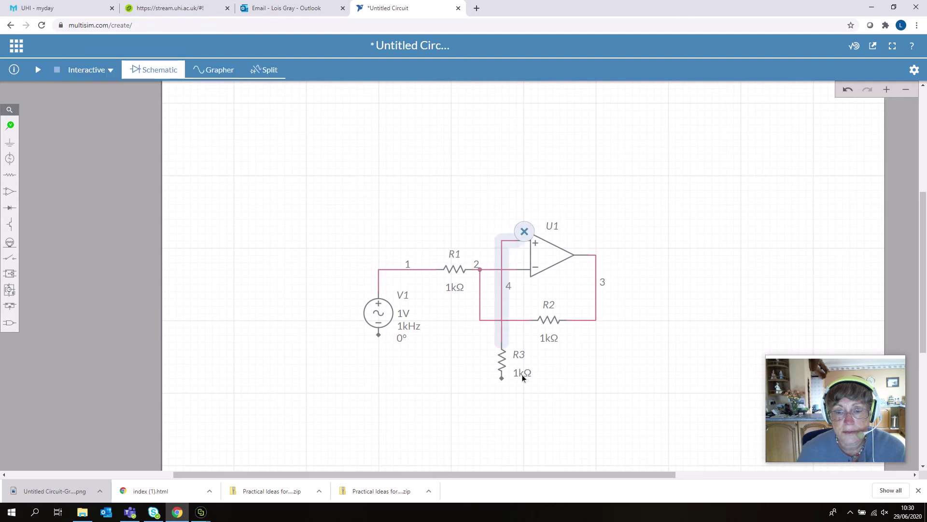
left_click(501, 361)
- Enter 500 as R3's Resistance and close the properties pane
double_click(502, 362)
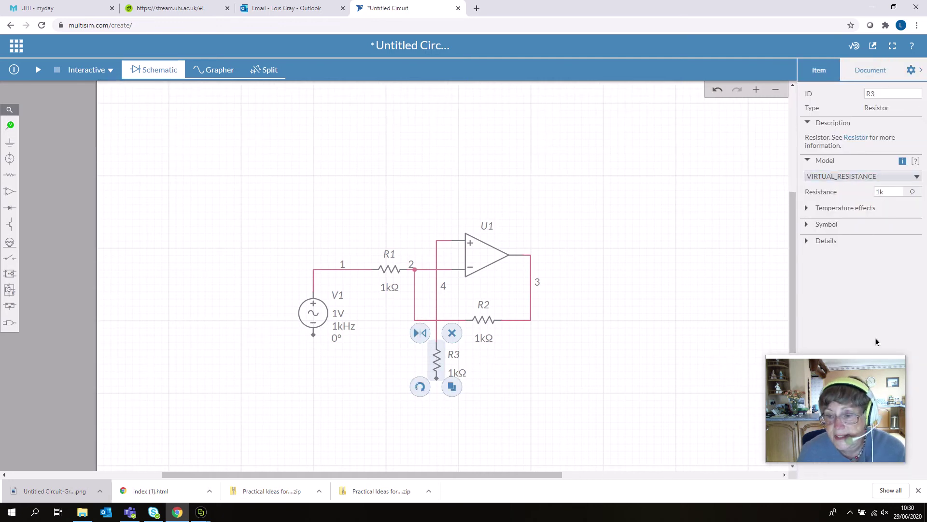
double_click(891, 191)
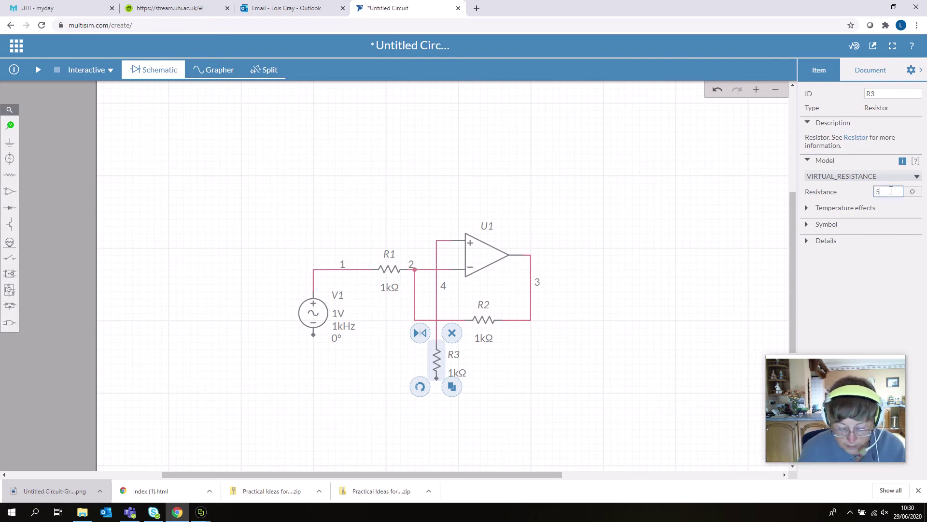
type("500")
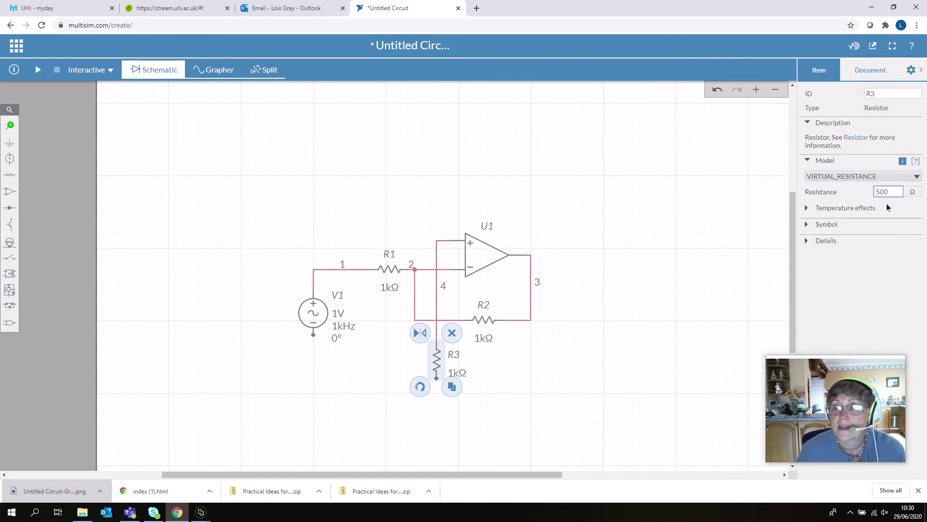
left_click(921, 71)
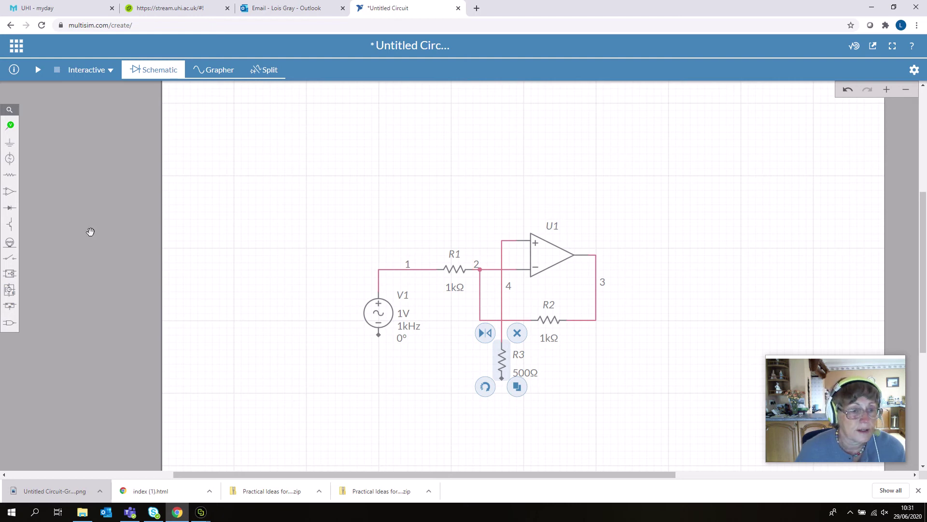
- Place a ground under R3 and wire R3's bottom pin and V1's negative terminal to it
left_click(10, 144)
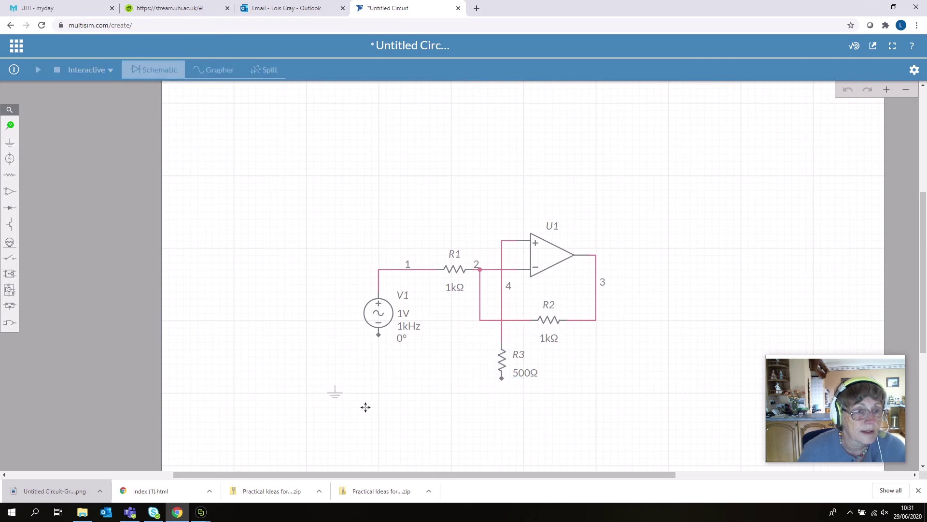
left_click(502, 405)
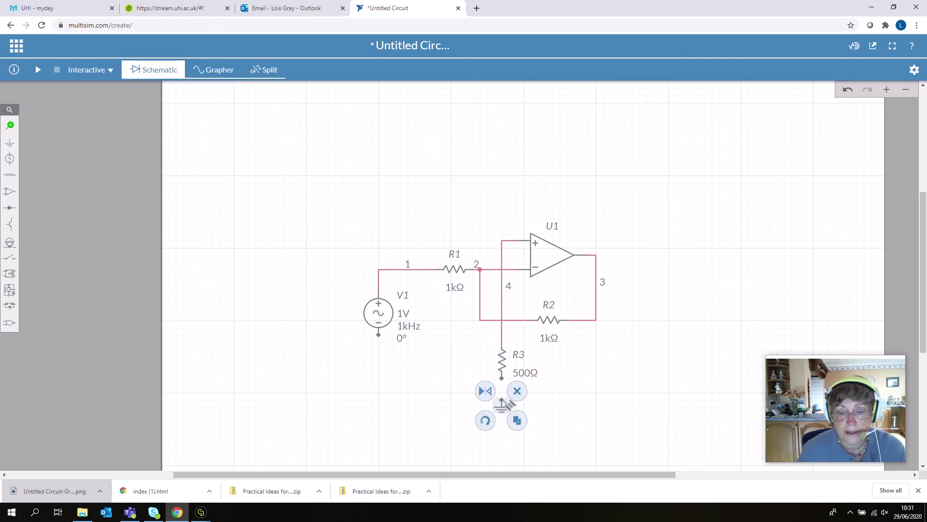
left_click(503, 400)
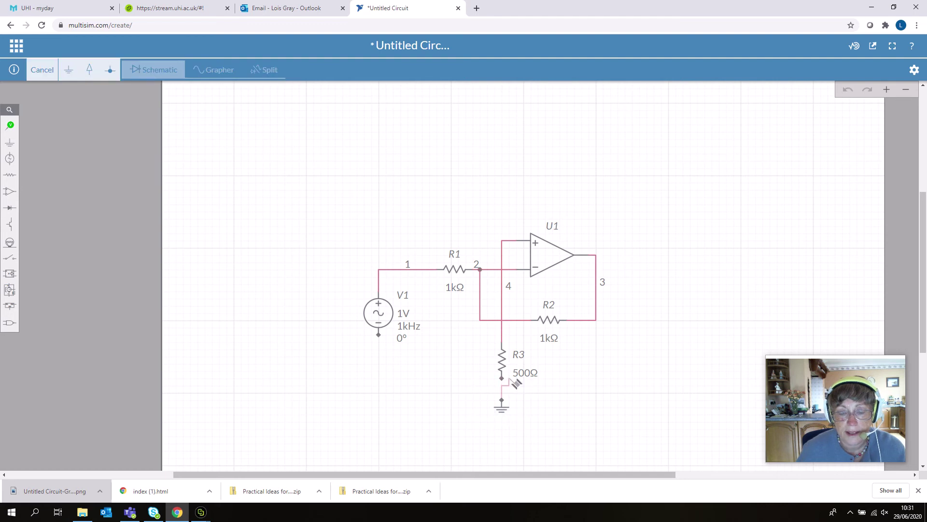
left_click(502, 378)
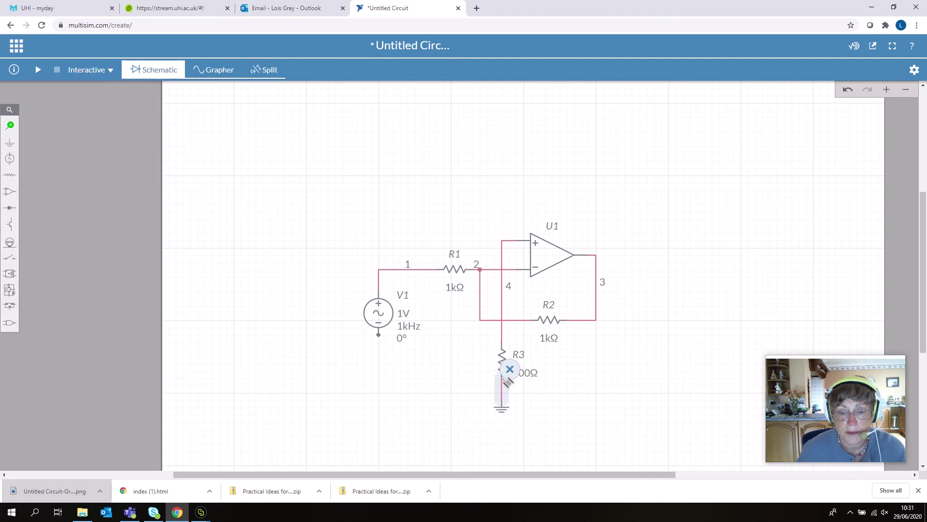
left_click(379, 336)
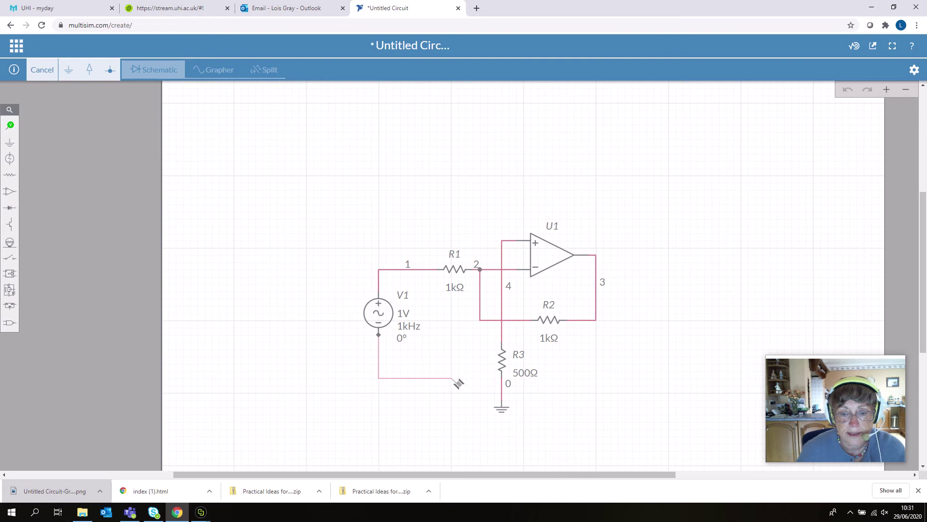
left_click(503, 395)
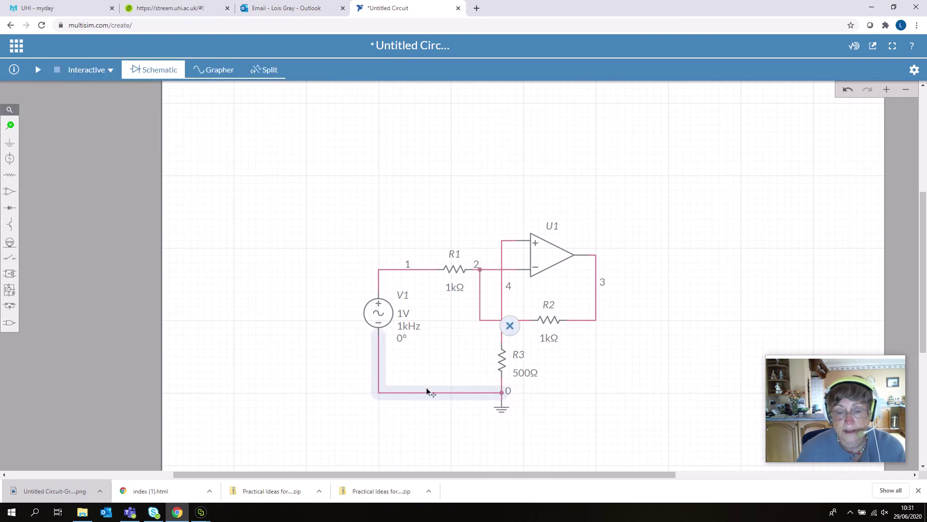
left_click(378, 316)
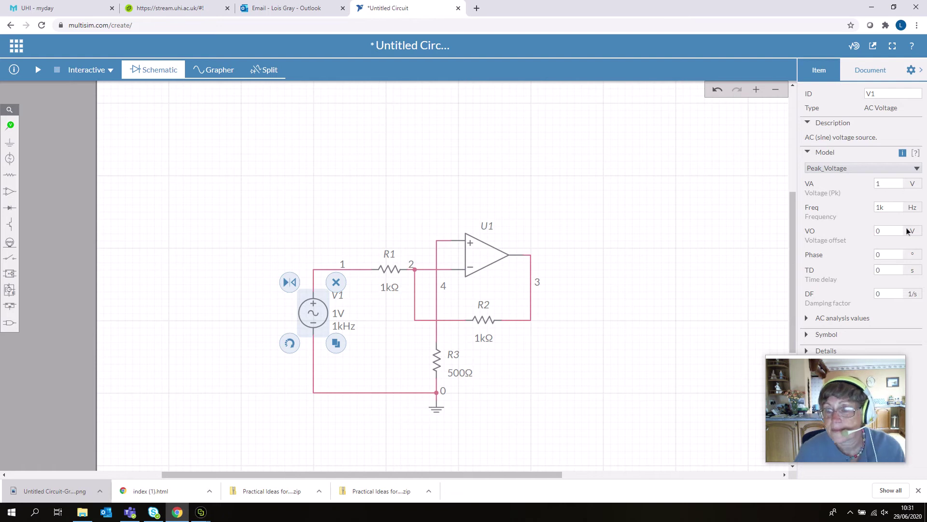
- Enter 500 as V1's Freq value and close the properties pane
left_click(884, 207)
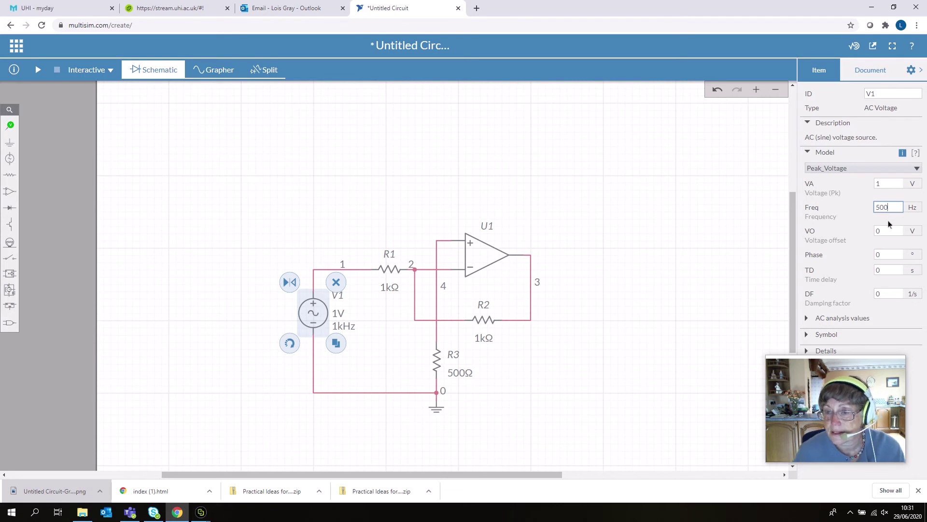
key("Return")
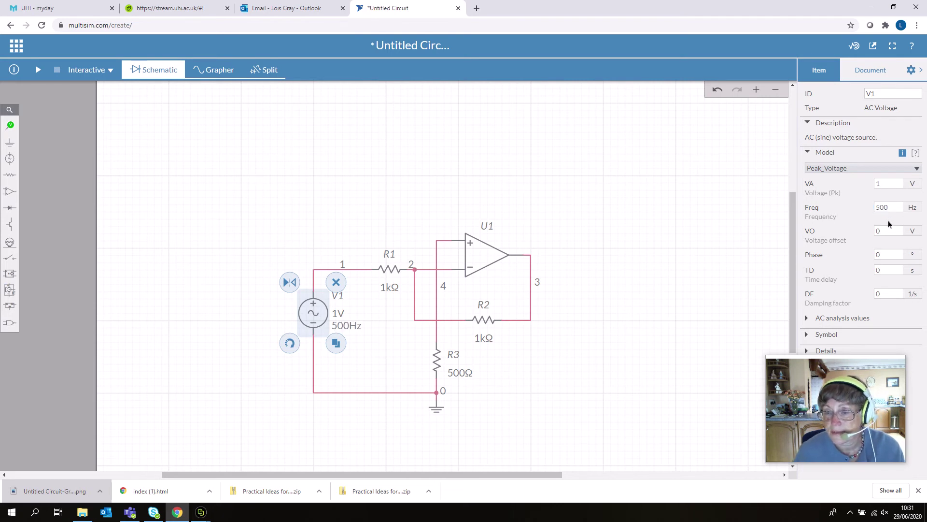
left_click(922, 71)
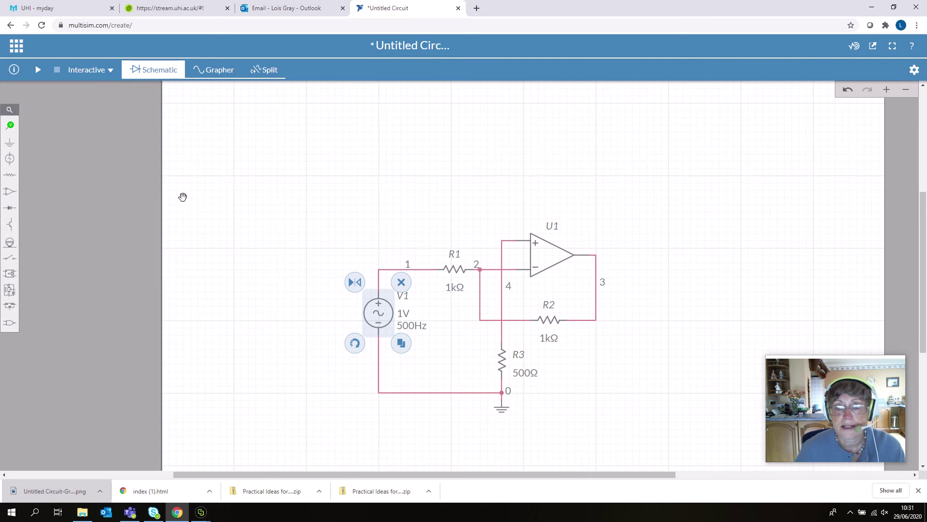
- Place voltage probe PR1 on output node 3 and a second probe, PR2, on input node 1
left_click(10, 126)
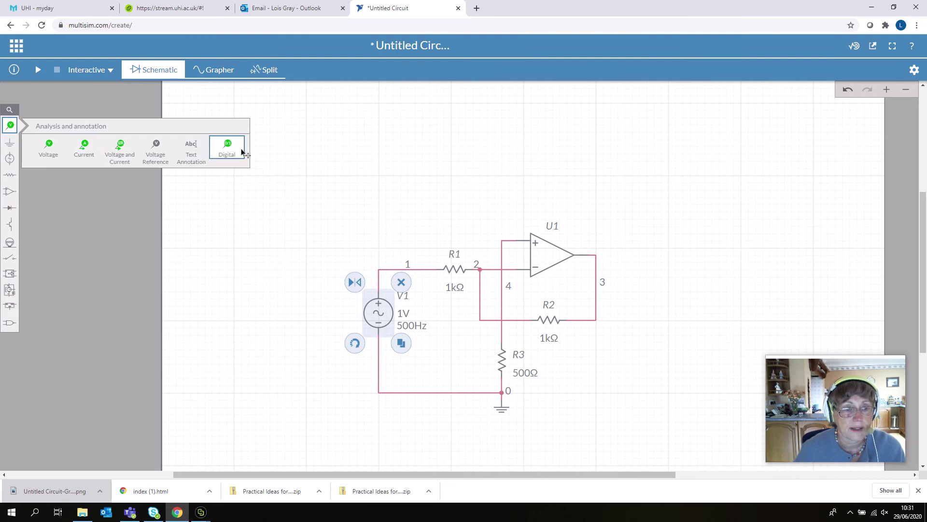
left_click(48, 147)
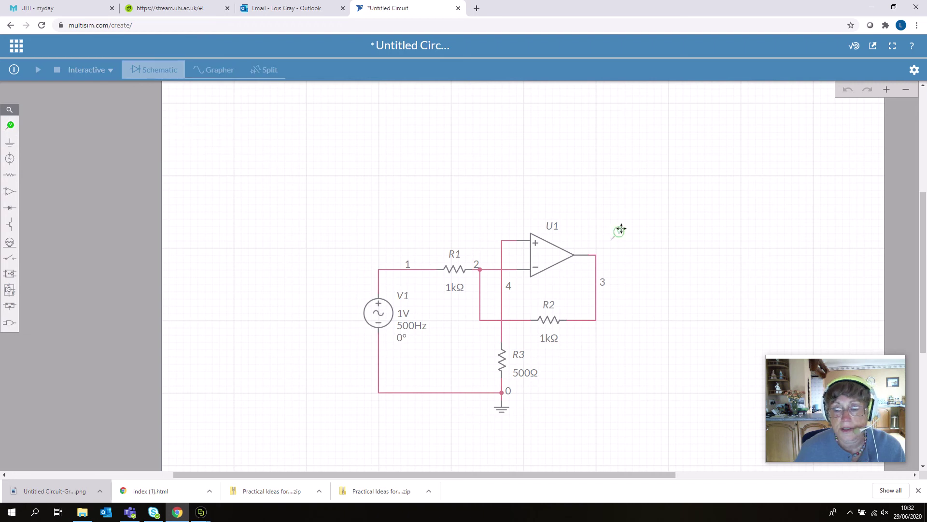
left_click(612, 253)
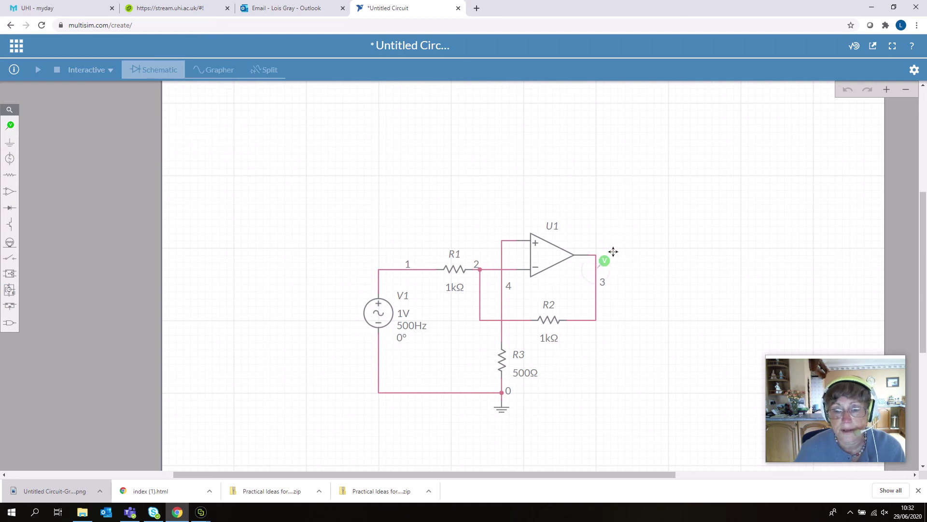
left_click(614, 252)
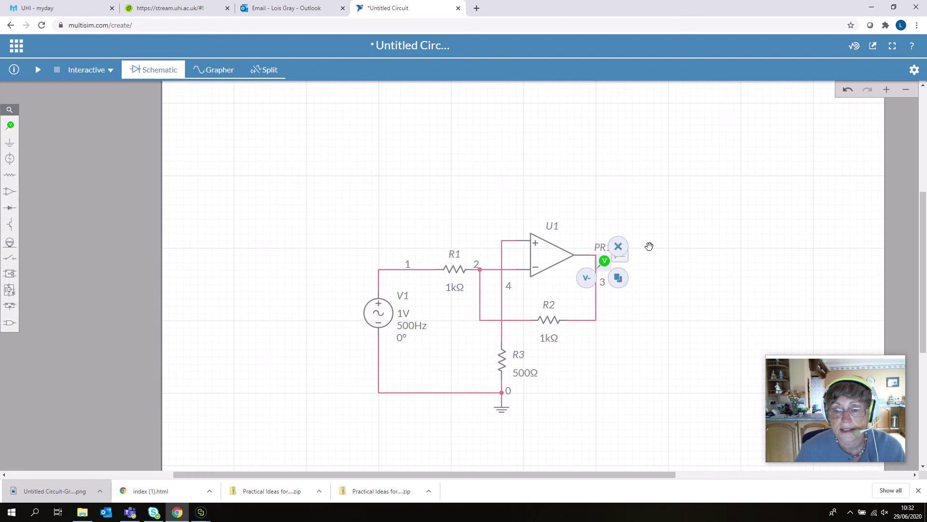
left_click(677, 246)
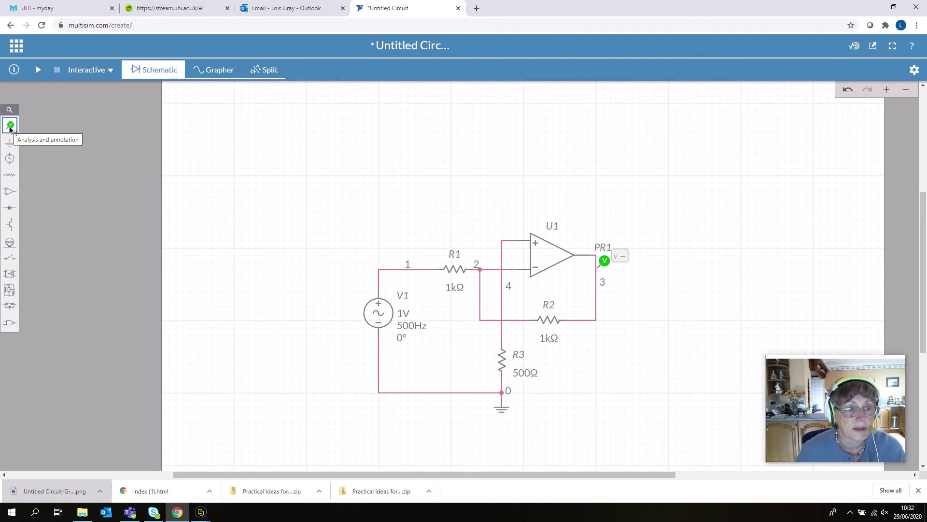
left_click_drag(10, 126, 398, 256)
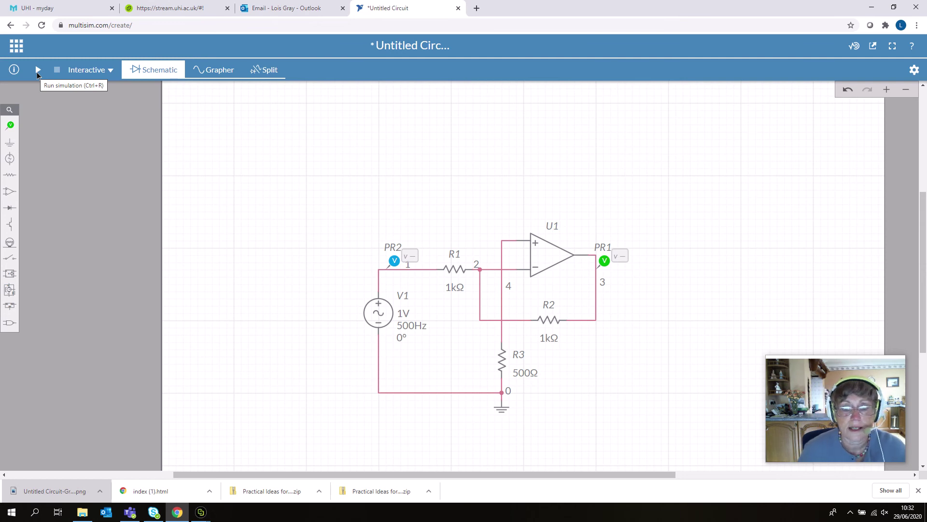
- Run the simulation briefly, reading PR2 at -54.950mV and PR1 at 54.940mV, then stop it
left_click(38, 71)
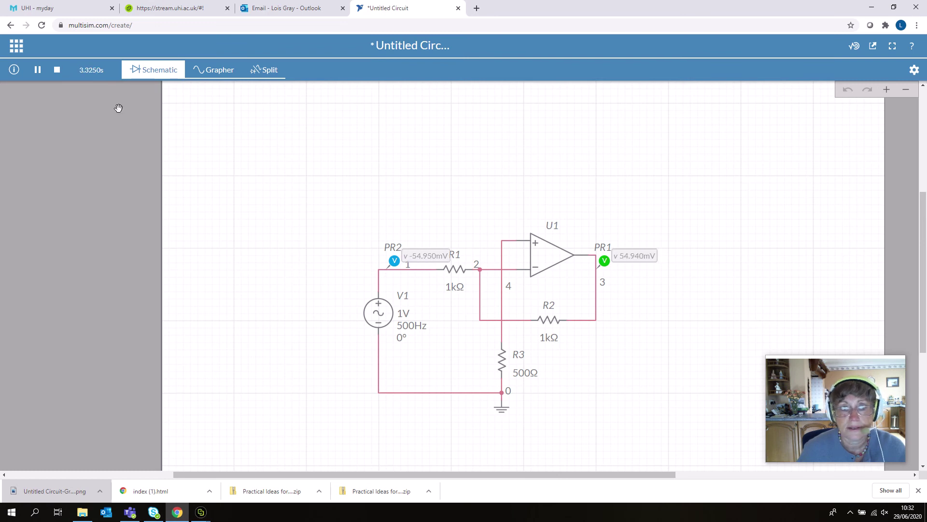
left_click(56, 71)
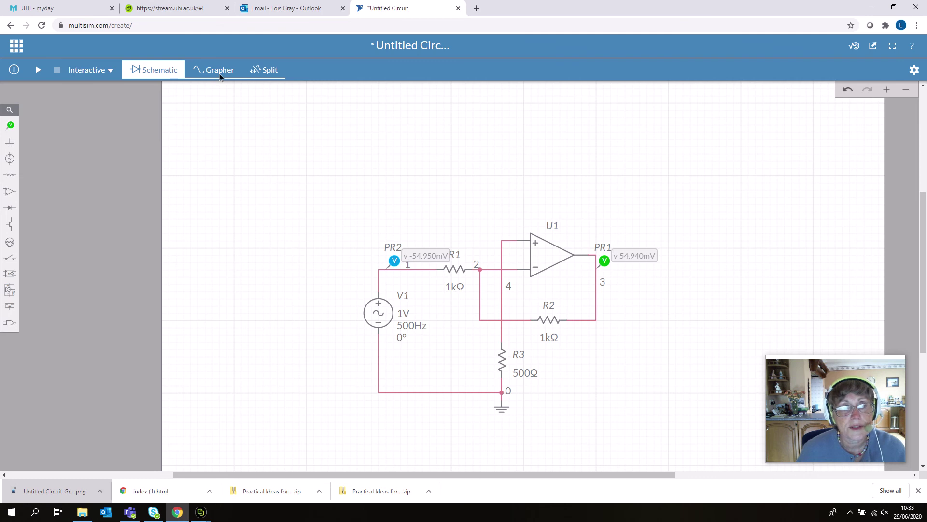
- On the Grapher, set the time axis maximum to 10 ms in the configuration Axes settings
left_click(219, 72)
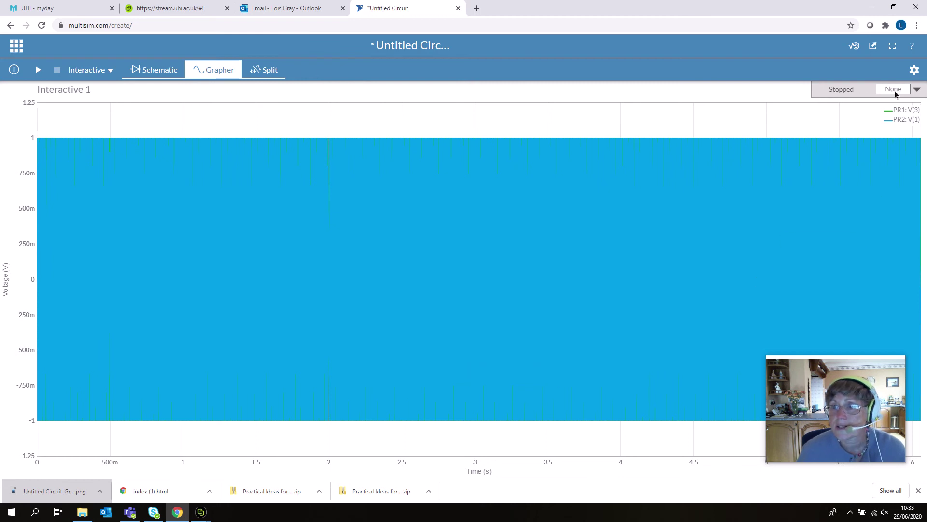
left_click(915, 71)
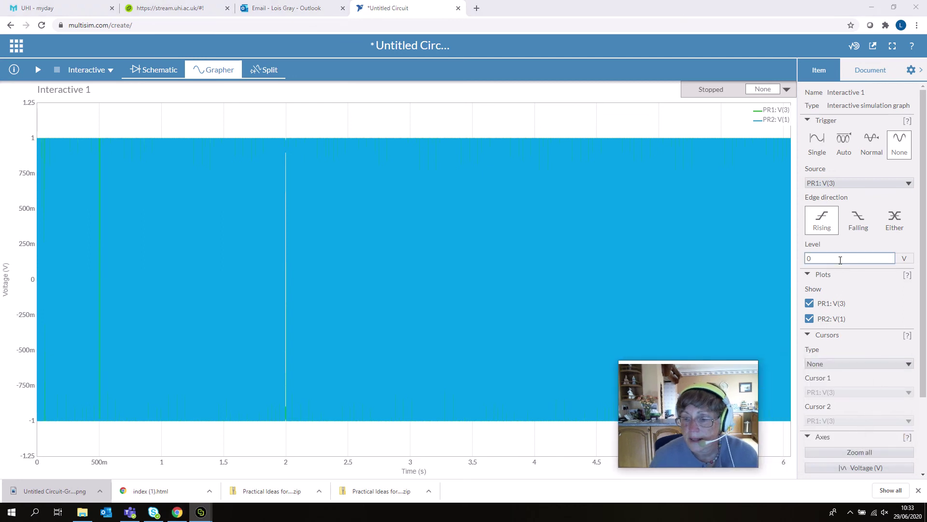
scroll(886, 333, "down", 2)
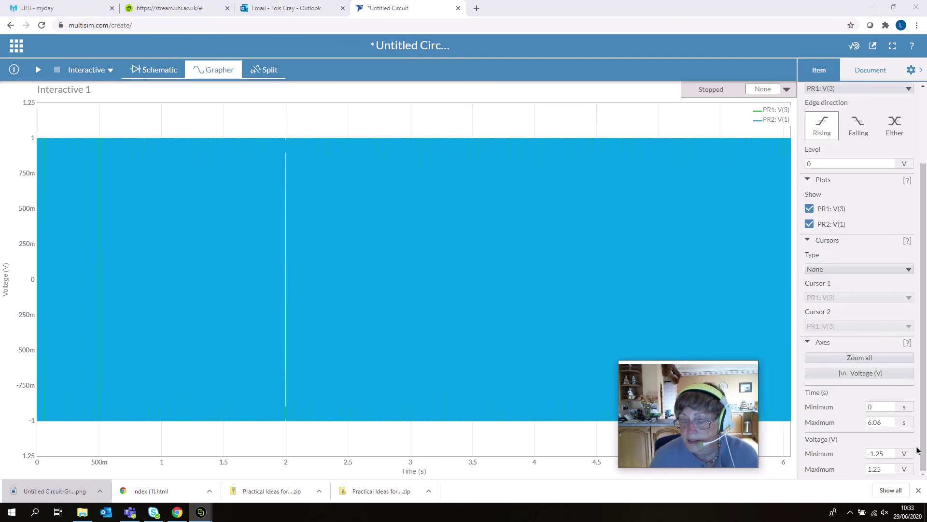
left_click(888, 423)
double_click(887, 423)
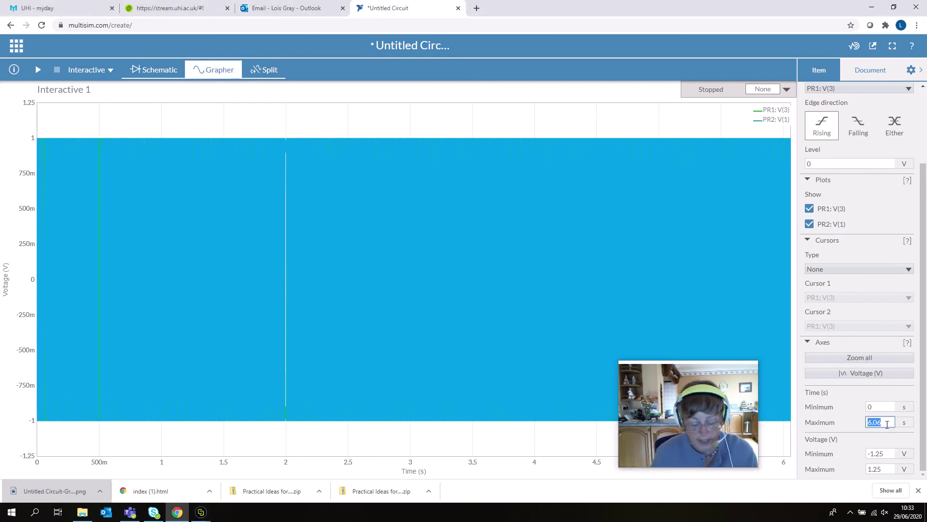
type("10ms")
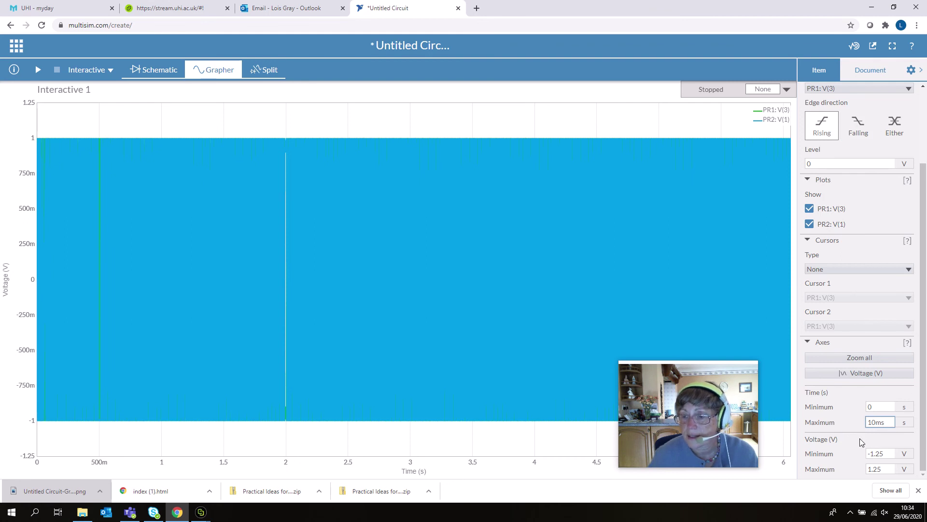
key("Return")
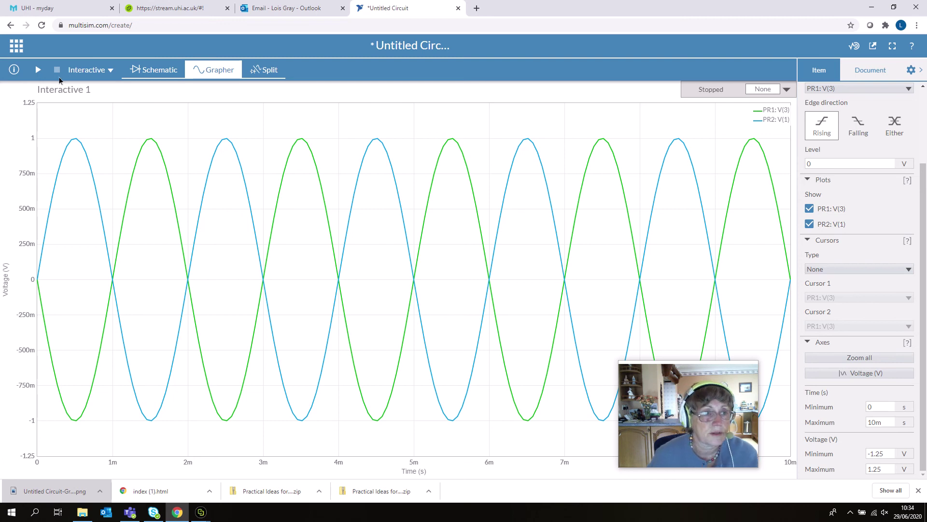
- Browse the main menu's Export options, then close the menus without exporting anything
left_click(16, 46)
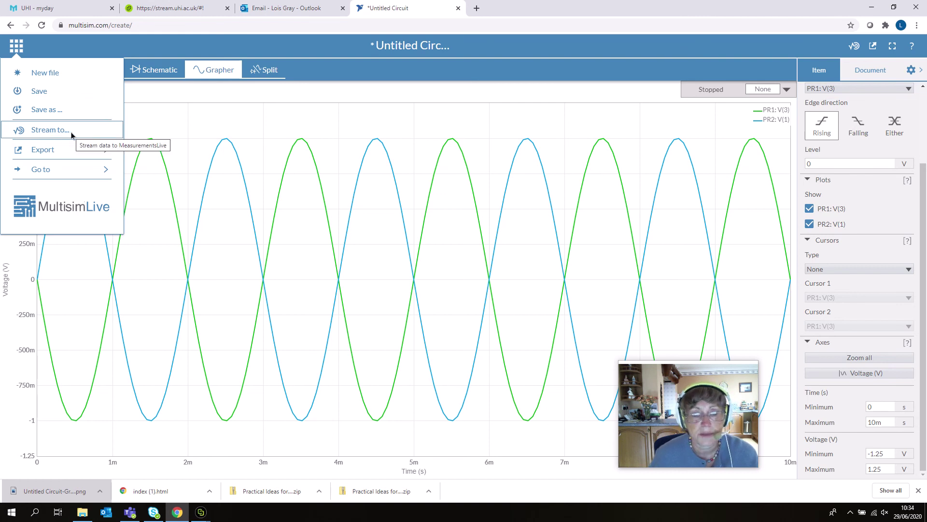
left_click(51, 151)
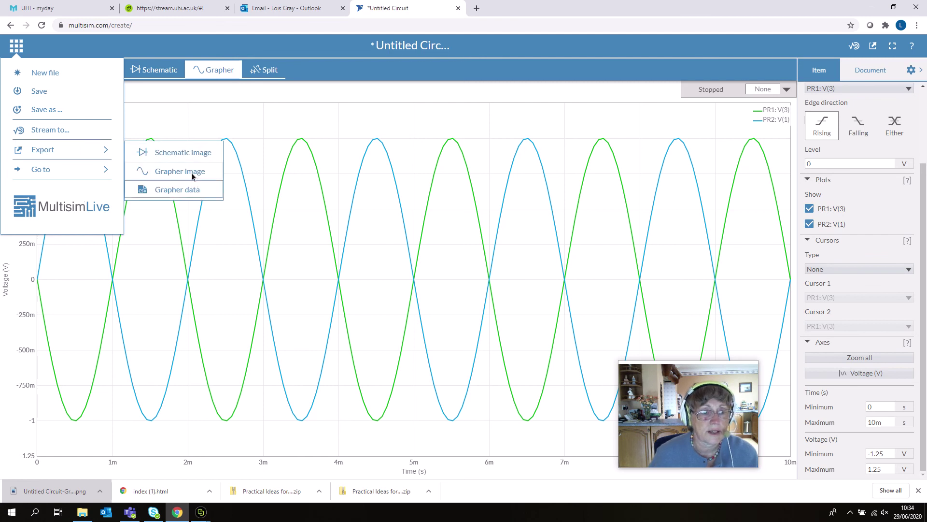
left_click(317, 138)
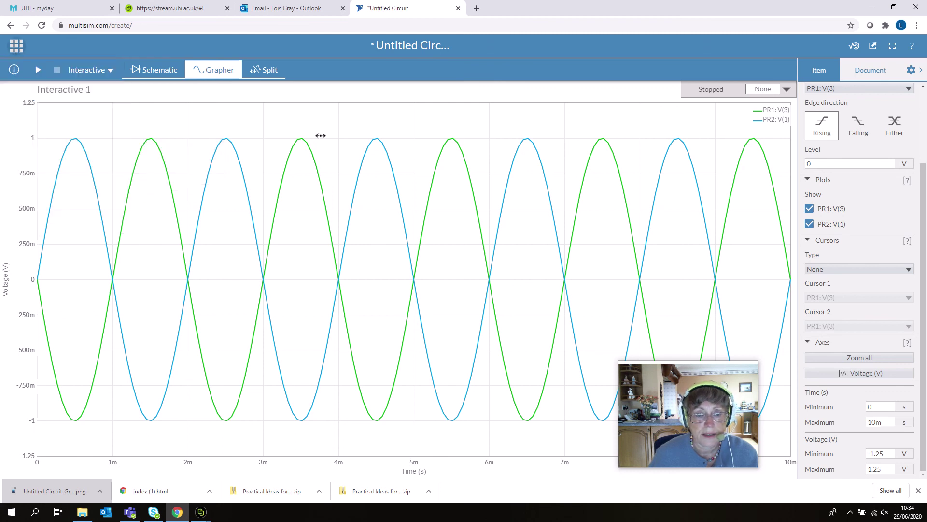
- Back on the schematic, change feedback resistor R2 to 2kΩ and hide the settings pane
left_click(155, 75)
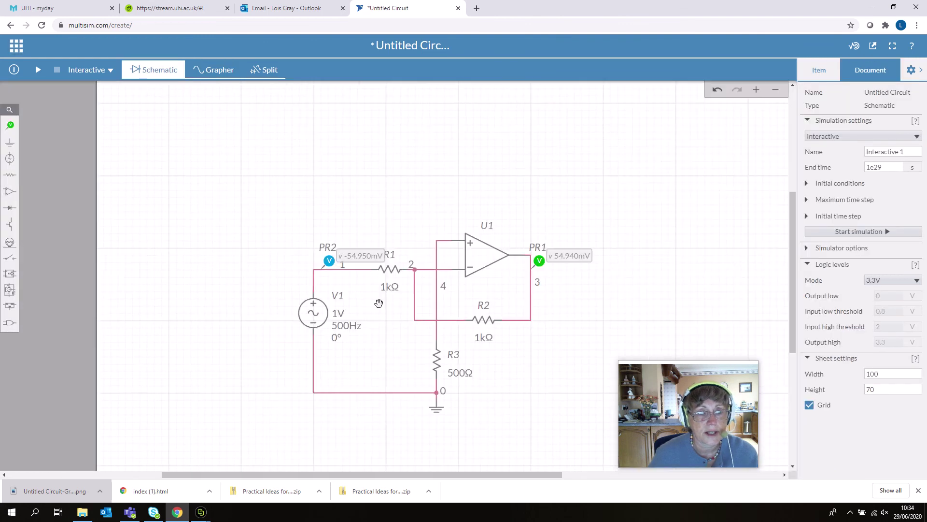
left_click(485, 340)
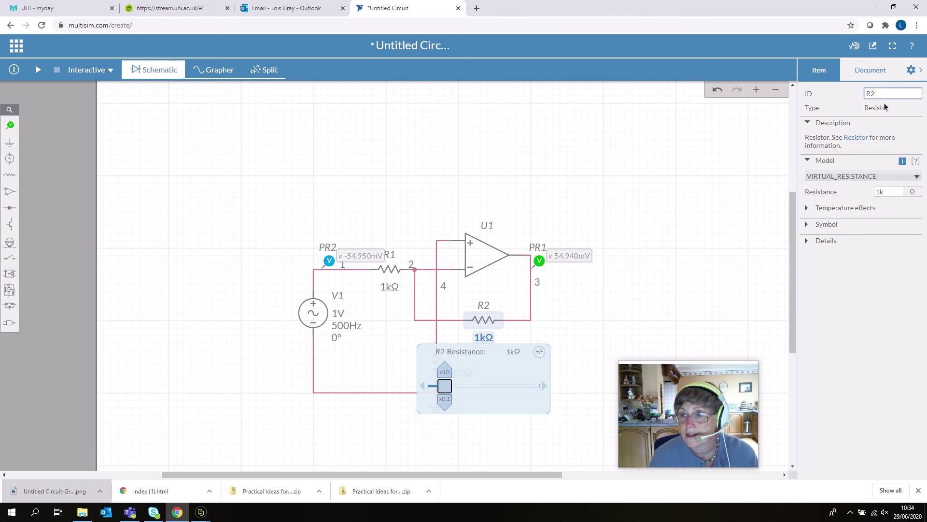
double_click(889, 192)
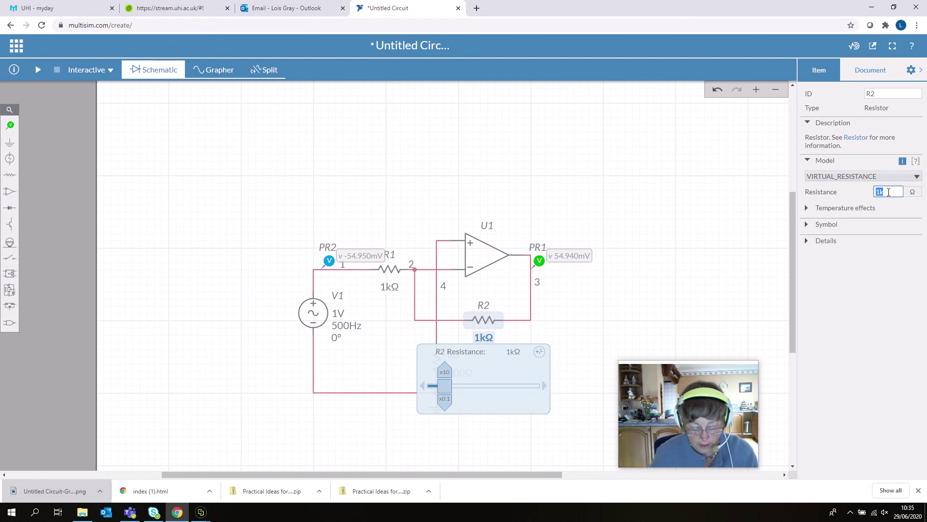
type("2")
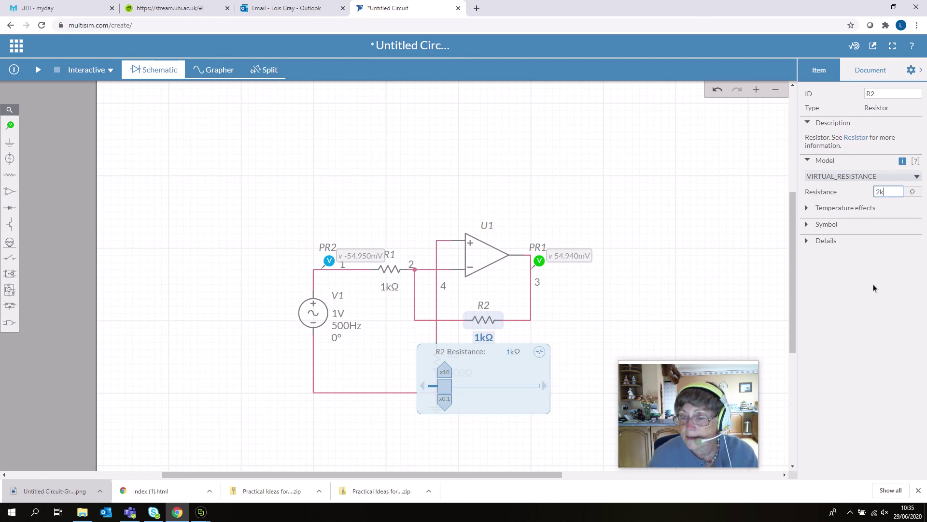
key("Return")
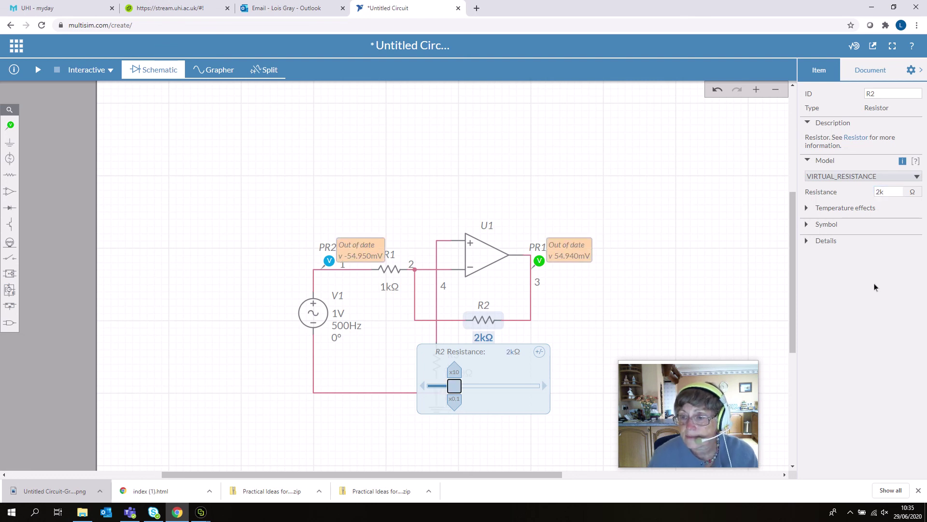
left_click(622, 294)
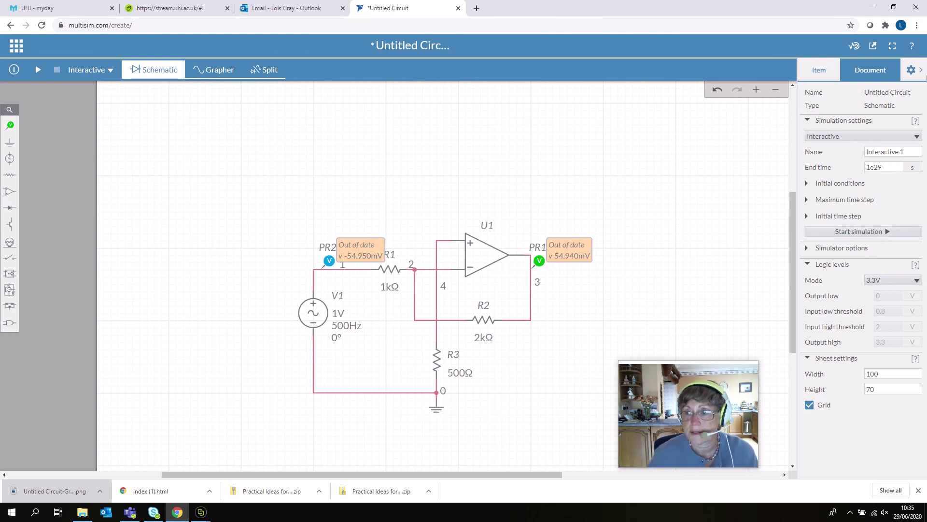
left_click(922, 71)
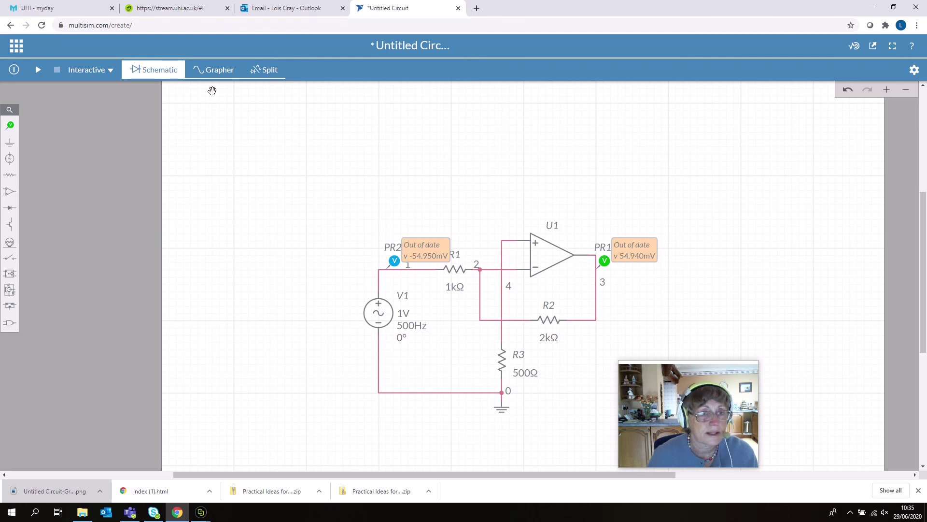
- Run and stop the simulation with R2 at 2kΩ, then view the probe waveforms
left_click(38, 69)
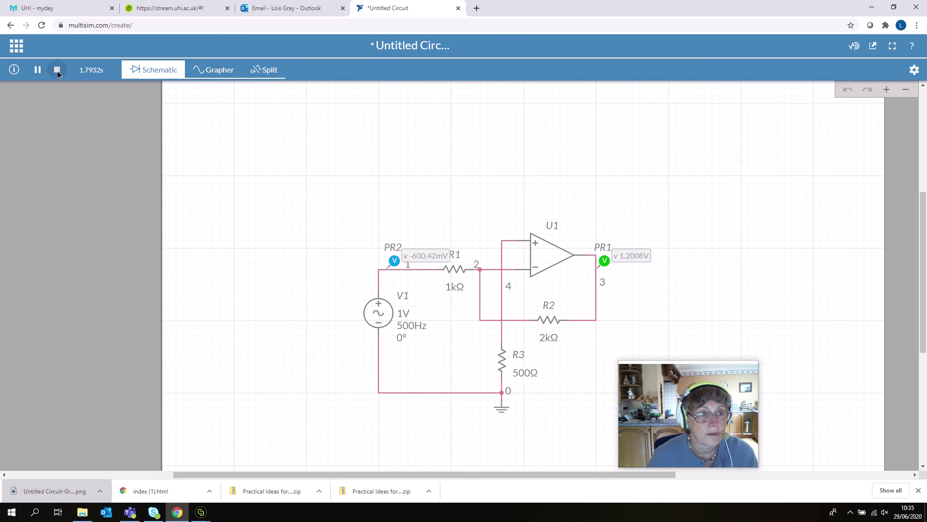
left_click(56, 71)
left_click(216, 73)
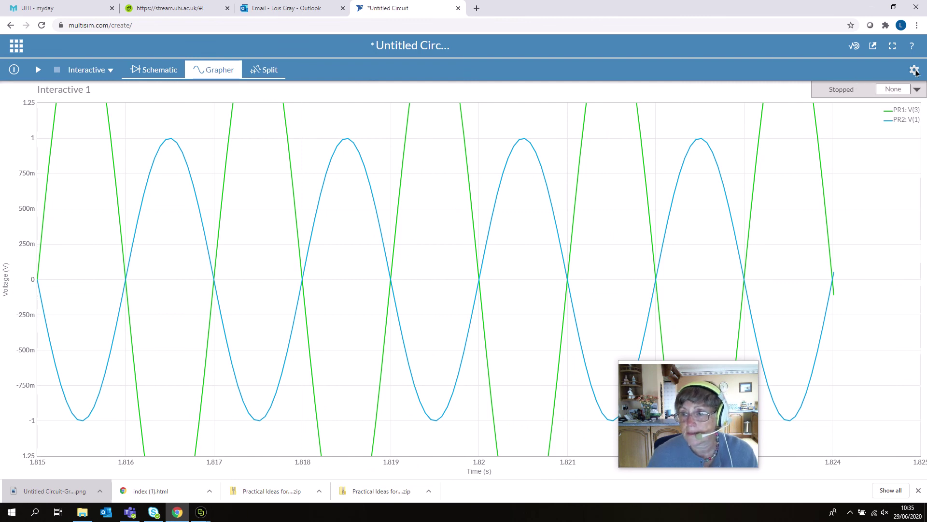
- Zoom the graph to fit all data (±2.5V) and set the time maximum to 10 ms
left_click(915, 70)
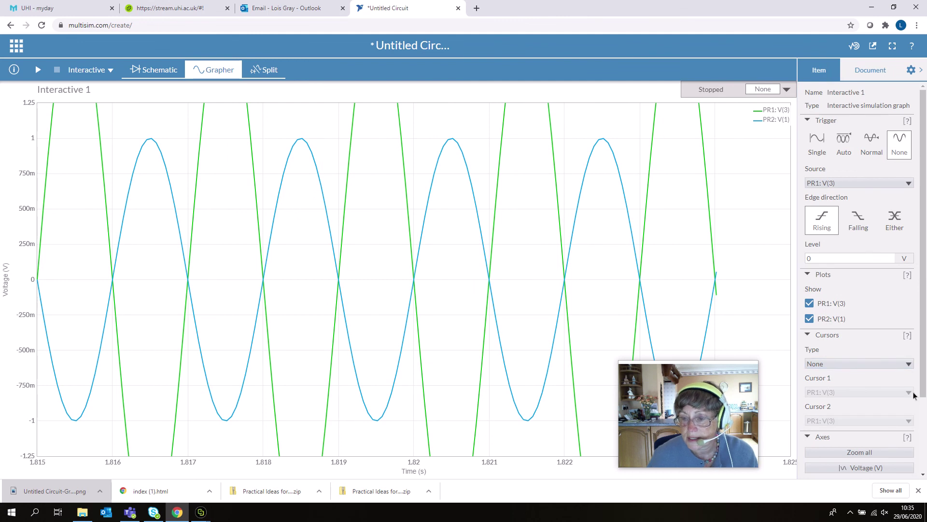
left_click_drag(924, 388, 924, 473)
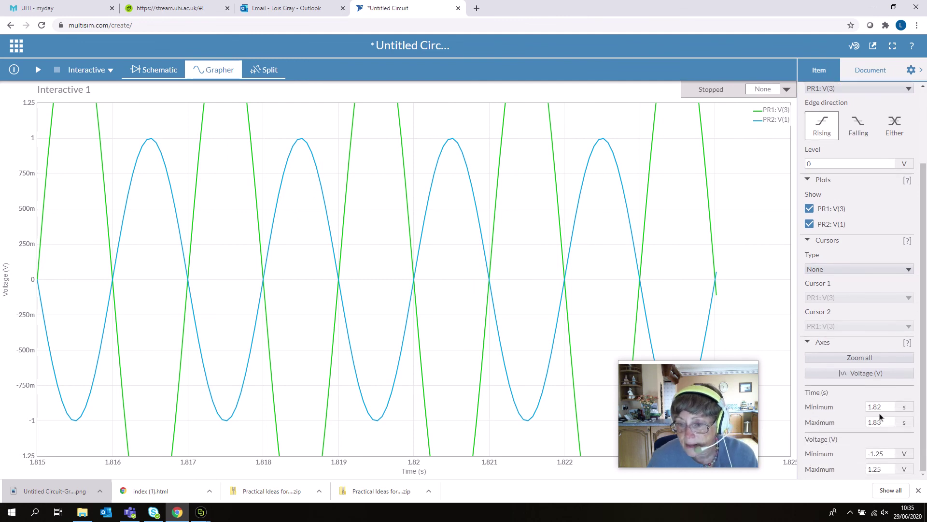
left_click(875, 469)
left_click(879, 457)
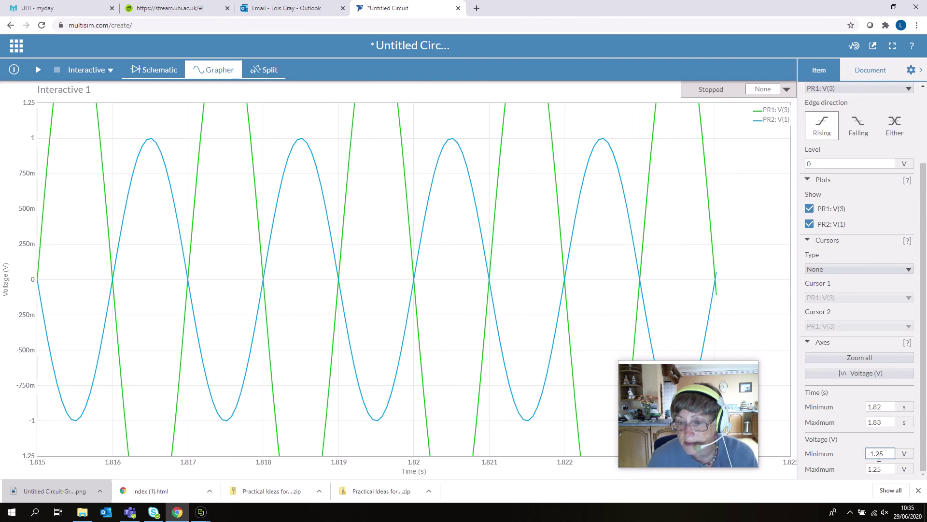
left_click(868, 359)
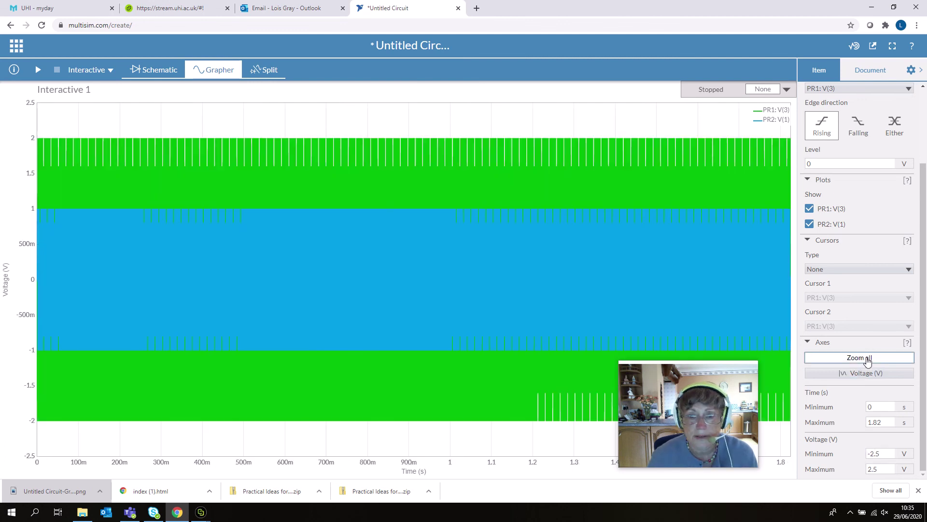
double_click(887, 423)
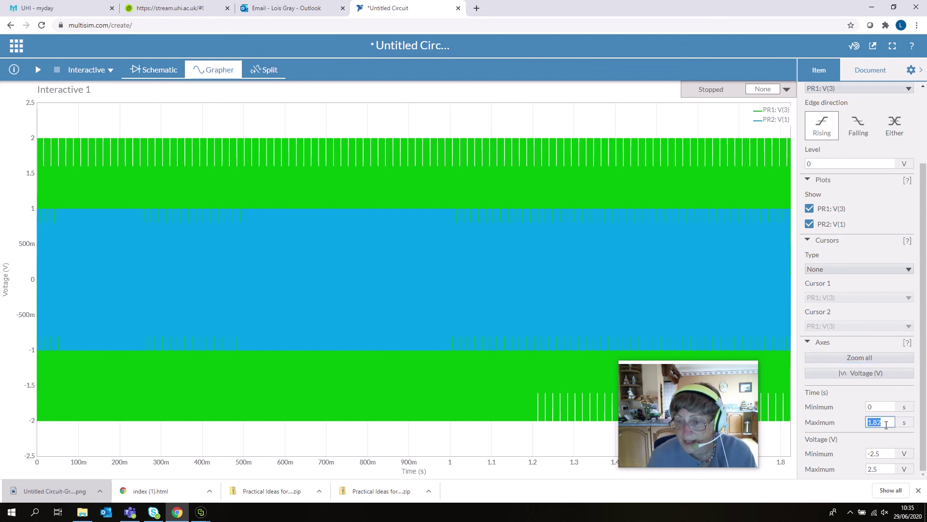
type("10m")
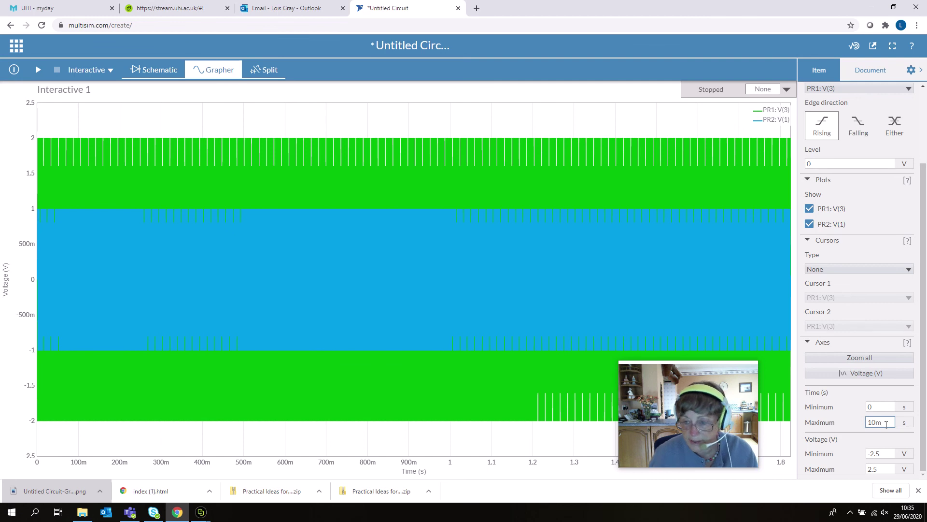
double_click(887, 454)
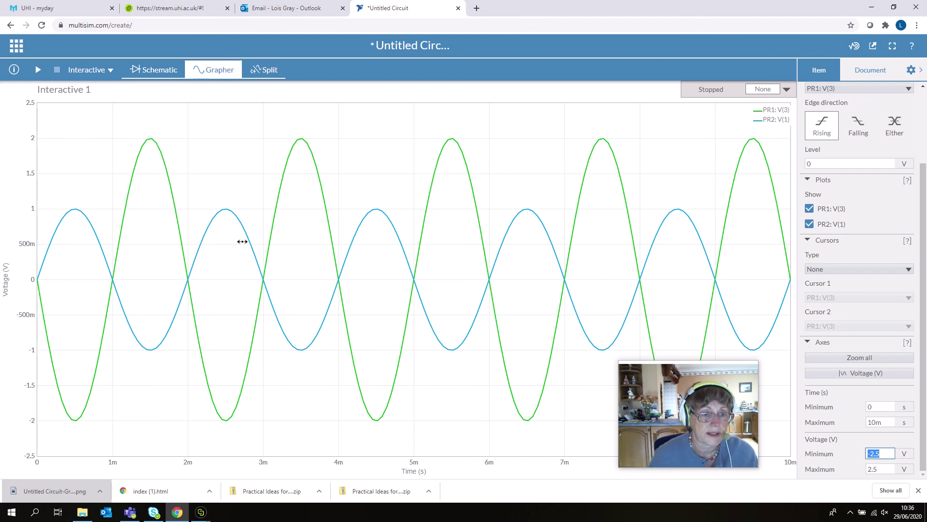
mouse_move(227, 215)
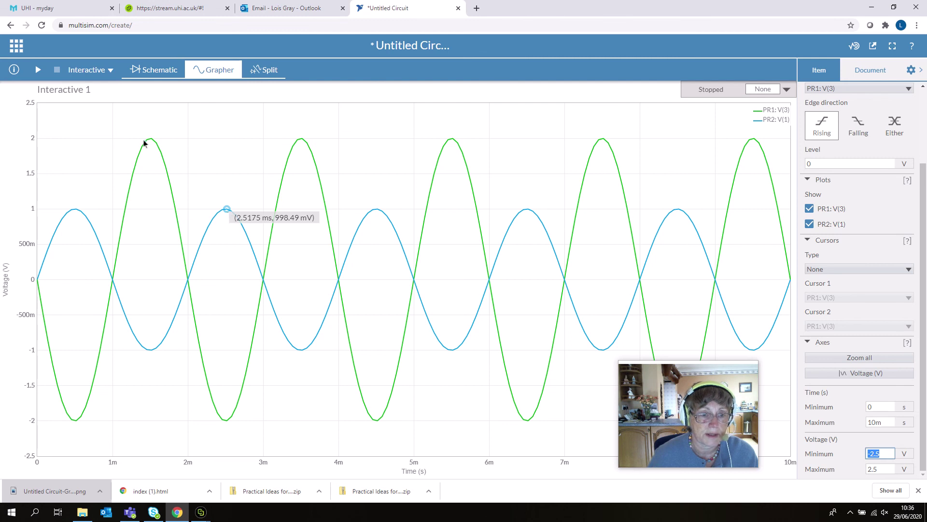
mouse_move(148, 143)
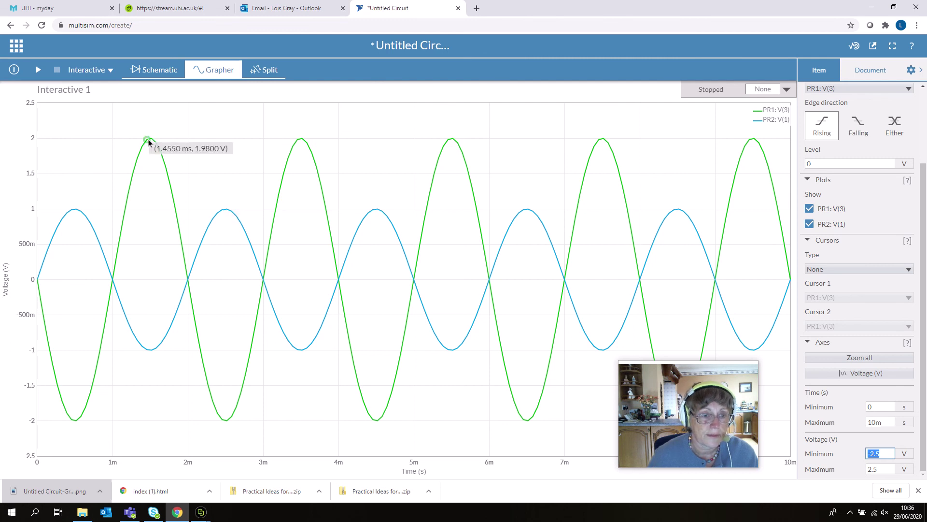